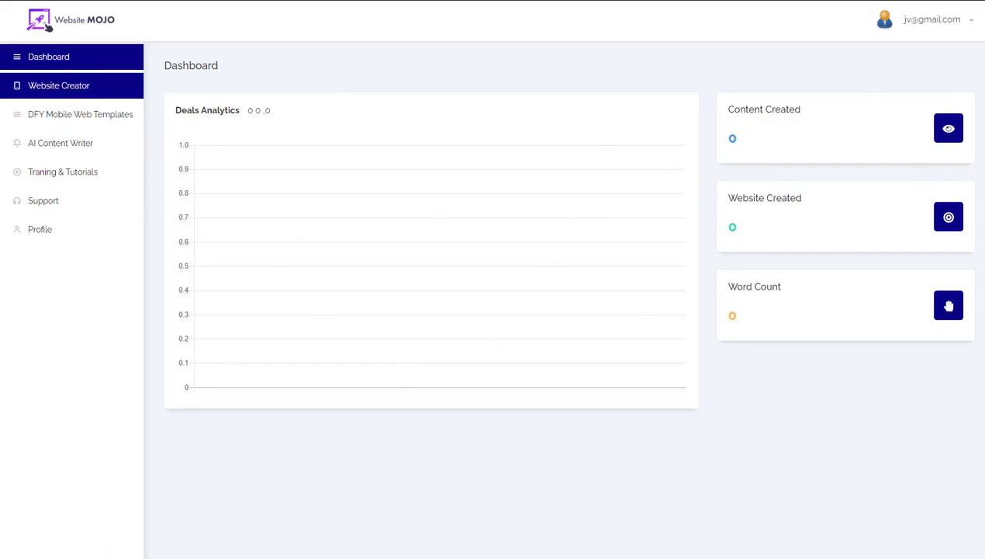
# Step: Start a new Website Creator project and choose the Squad template
pyautogui.click(49, 89)
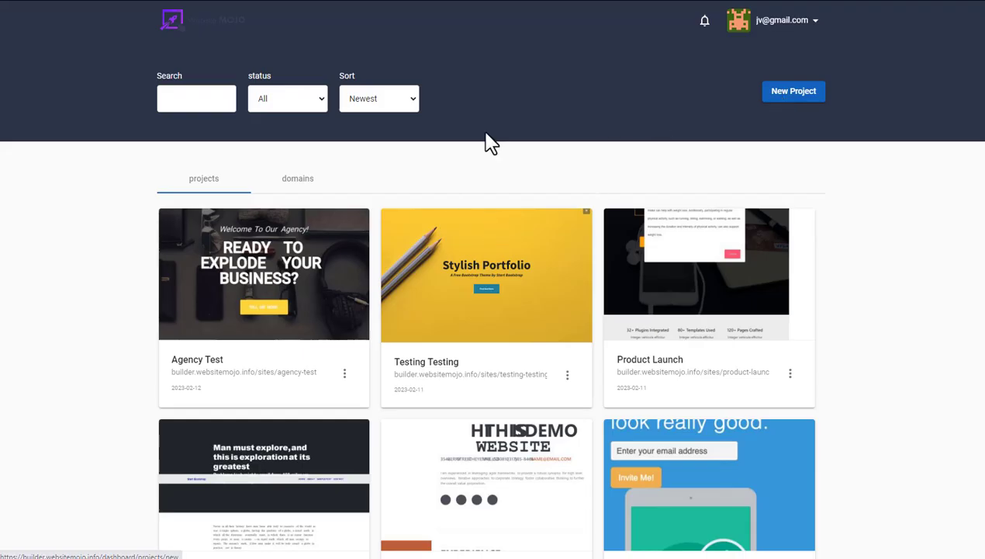
pyautogui.click(799, 93)
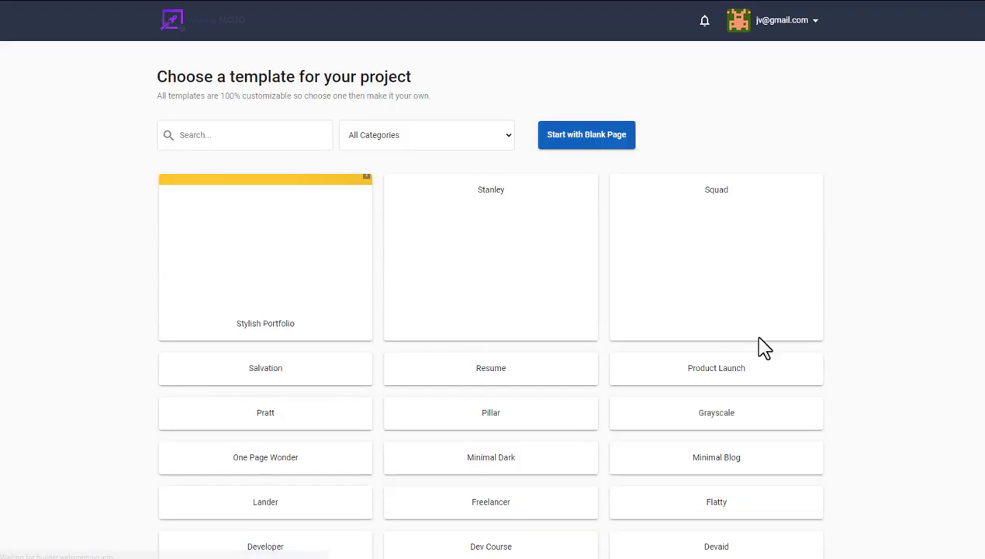
pyautogui.scroll(-8, 693, 307)
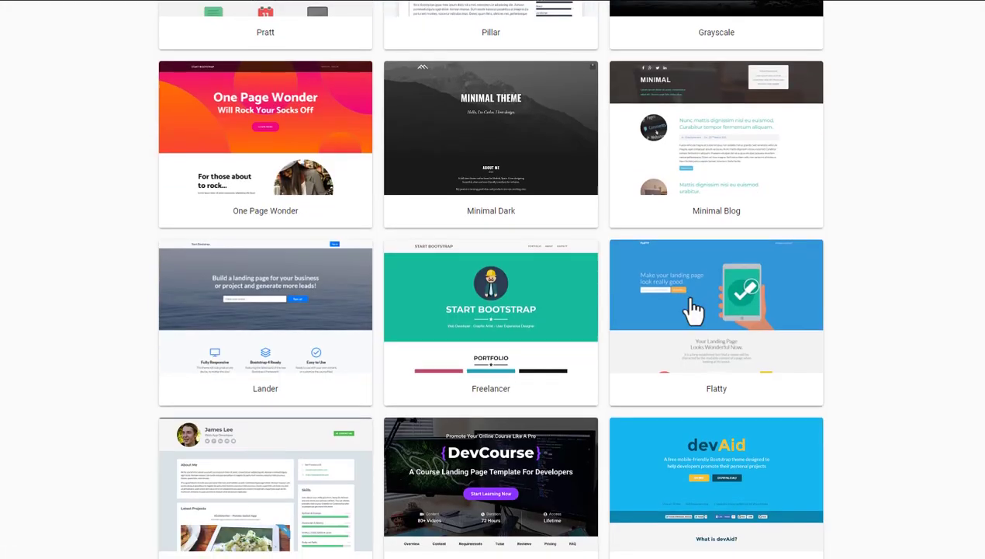
pyautogui.scroll(-8, 693, 307)
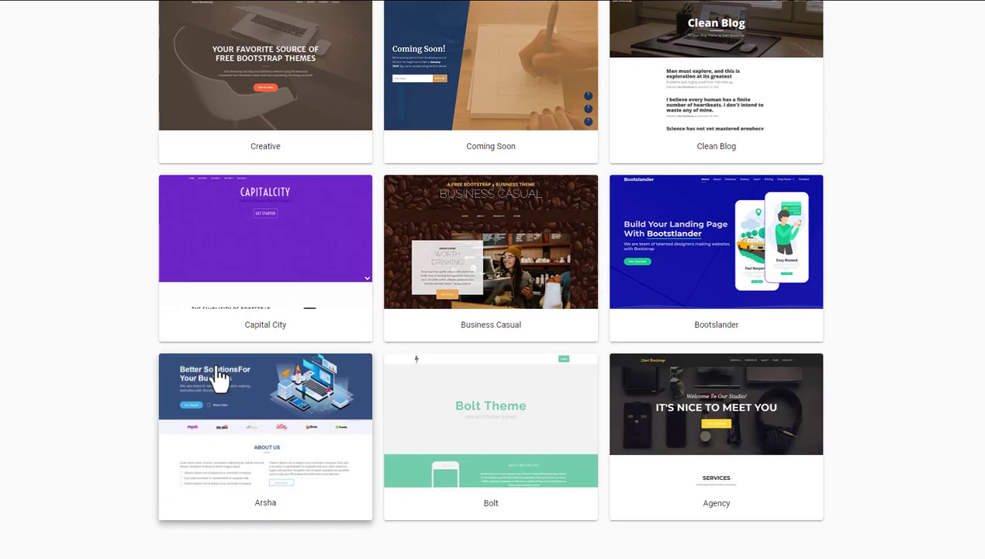
pyautogui.scroll(15, 221, 378)
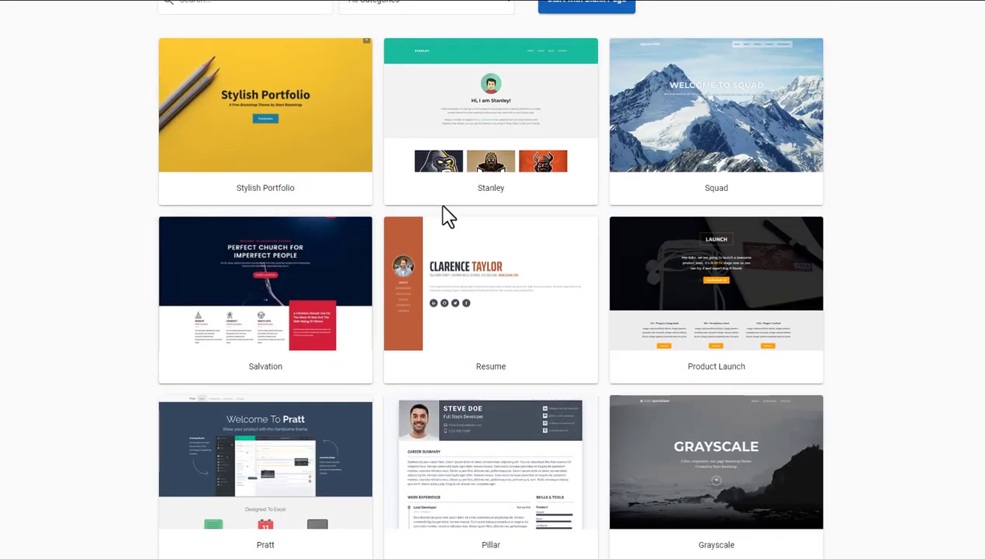
pyautogui.scroll(2, 458, 219)
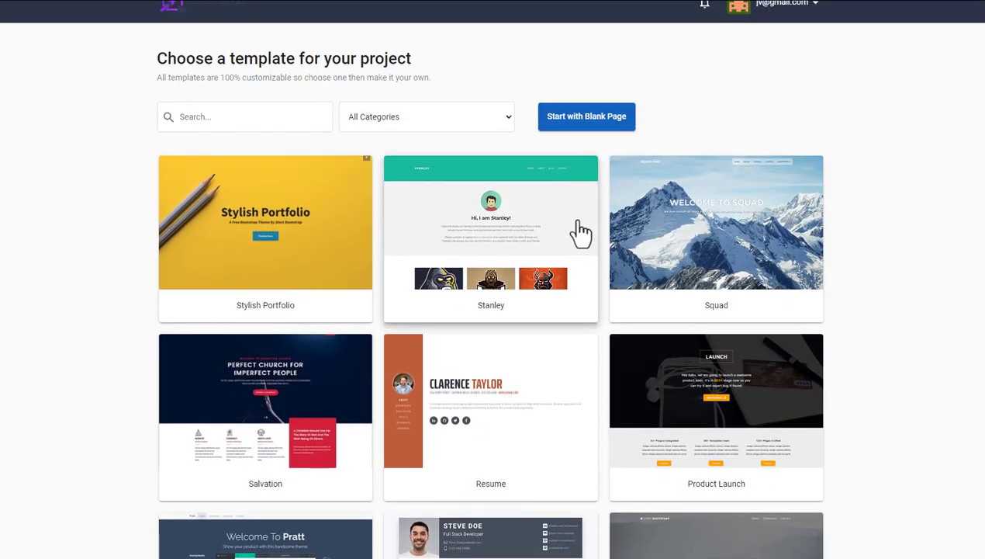
pyautogui.click(704, 303)
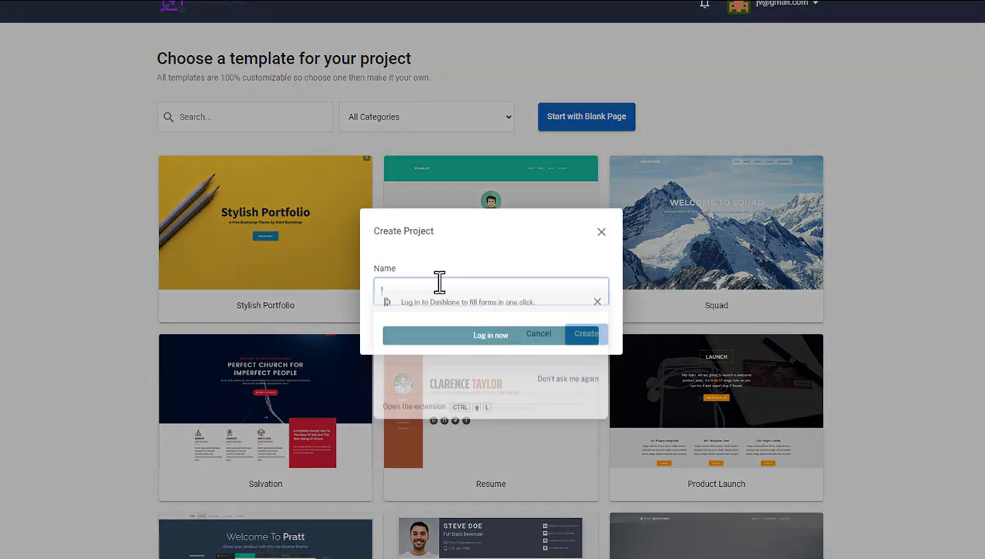
# Step: Name the project 'iool987o98o', attempt creation twice, then dismiss the project-limit dialog
pyautogui.write('iool987o98o')
pyautogui.click(585, 334)
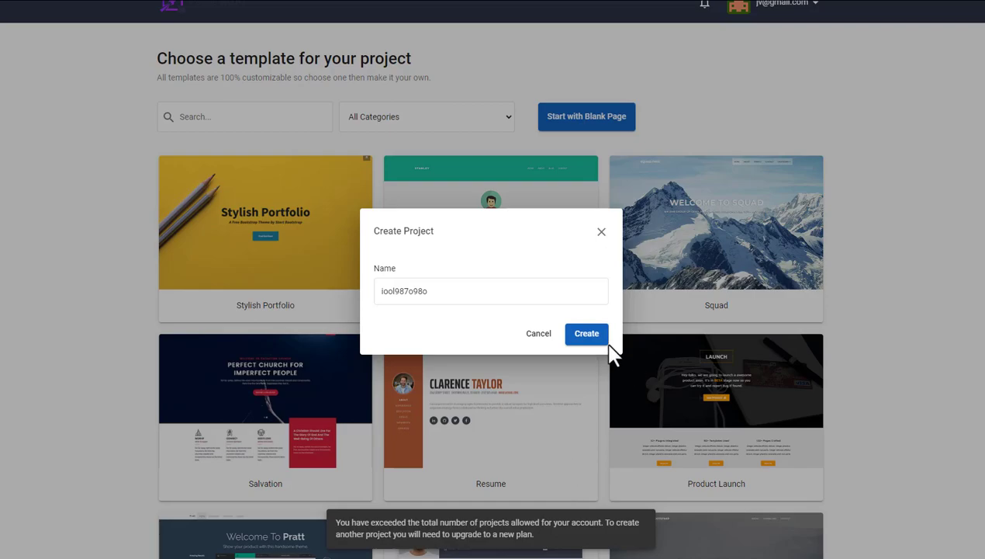
pyautogui.click(602, 339)
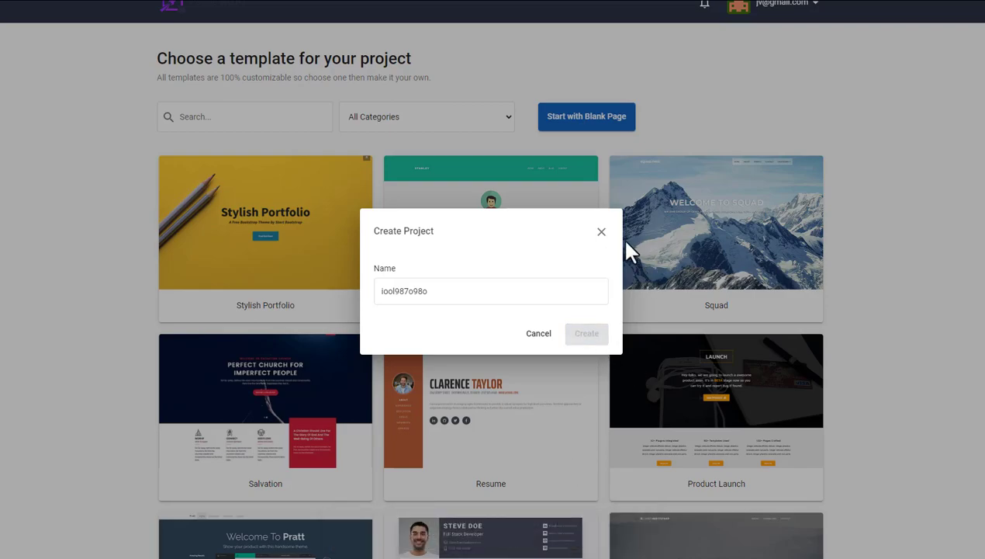
pyautogui.click(601, 231)
# Step: Open the Testing Testing project in the editor and view its Layout, Elements and Inspector panels
pyautogui.click(739, 13)
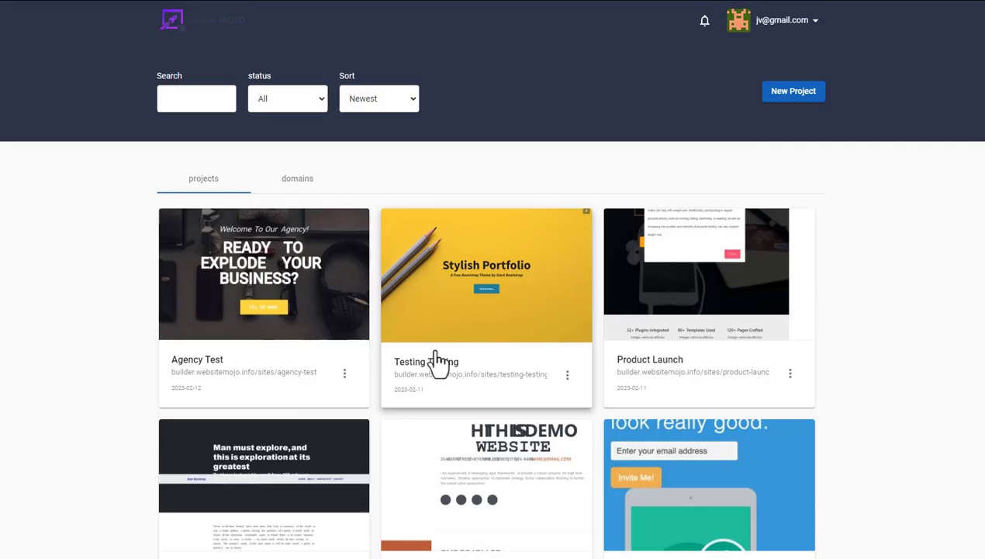
pyautogui.click(568, 375)
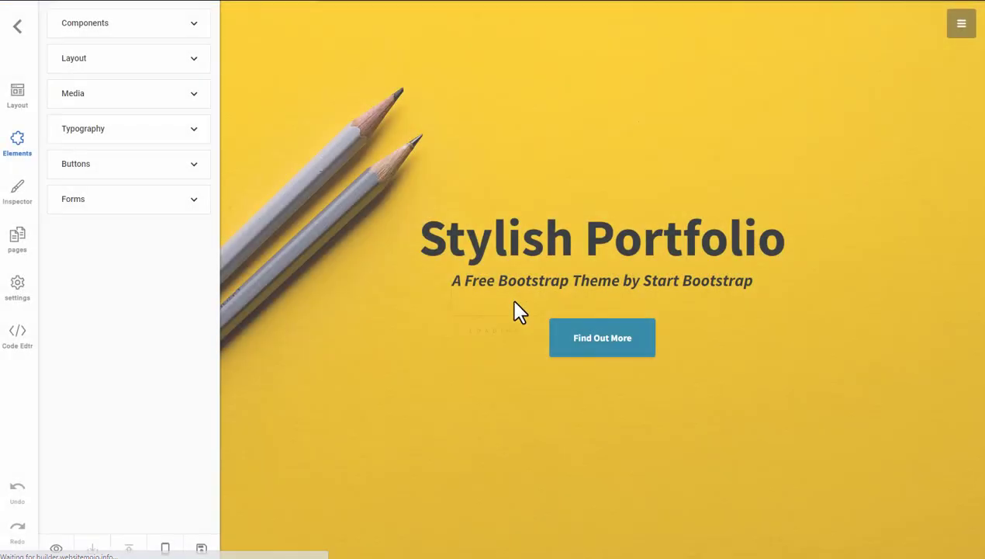
pyautogui.click(17, 97)
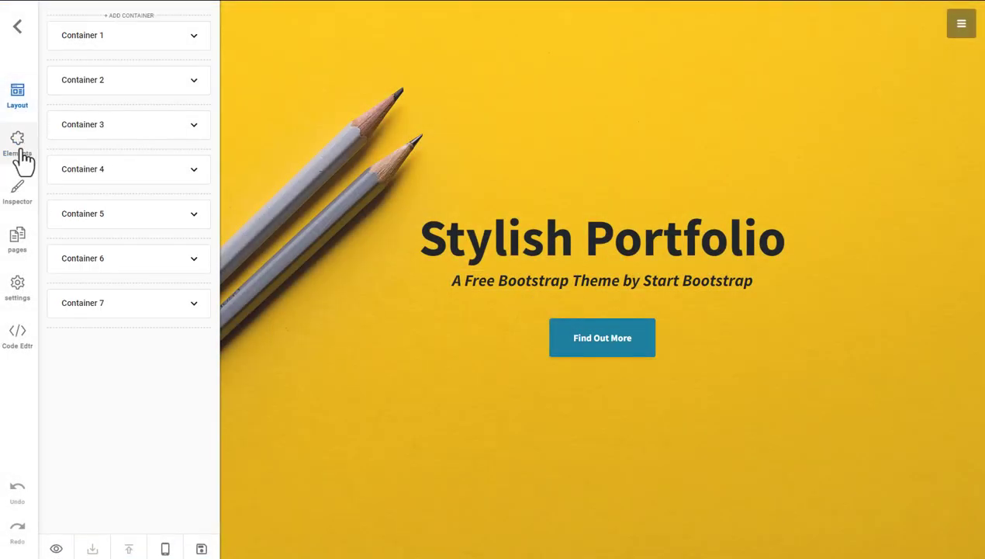
pyautogui.click(21, 155)
pyautogui.click(18, 197)
# Step: Scroll up and down through the Testing Testing portfolio page in the editor
pyautogui.scroll(-2, 784, 326)
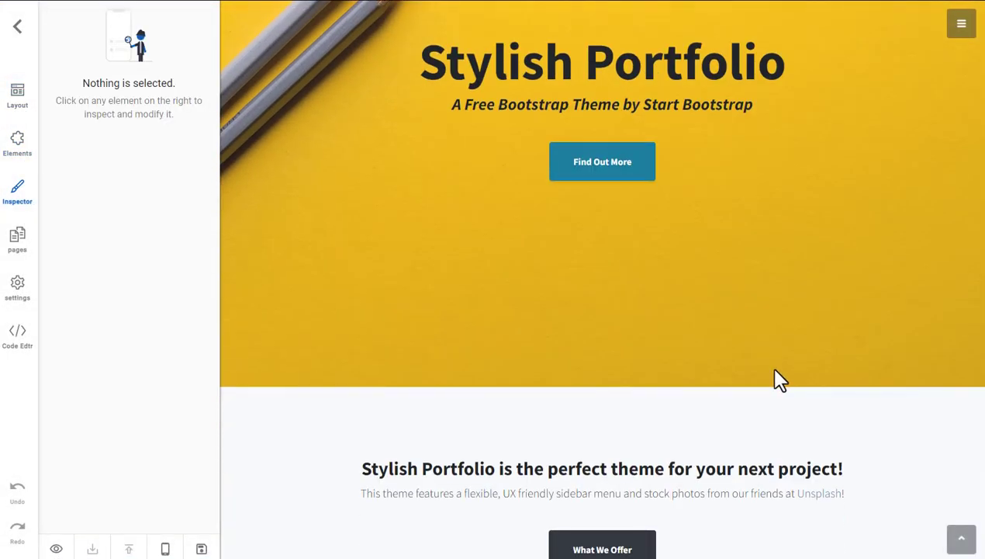
pyautogui.scroll(-10, 774, 370)
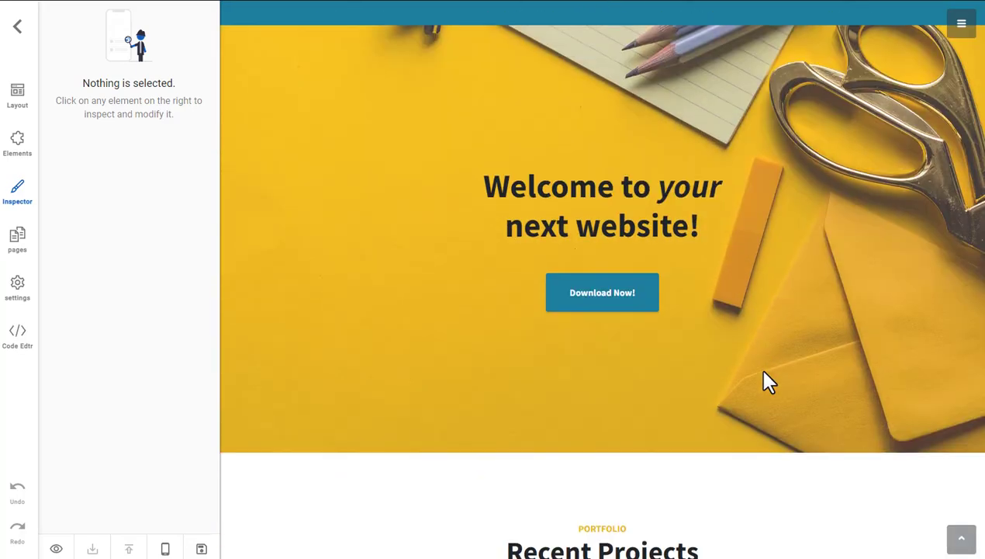
pyautogui.scroll(-8, 764, 381)
pyautogui.scroll(7, 765, 381)
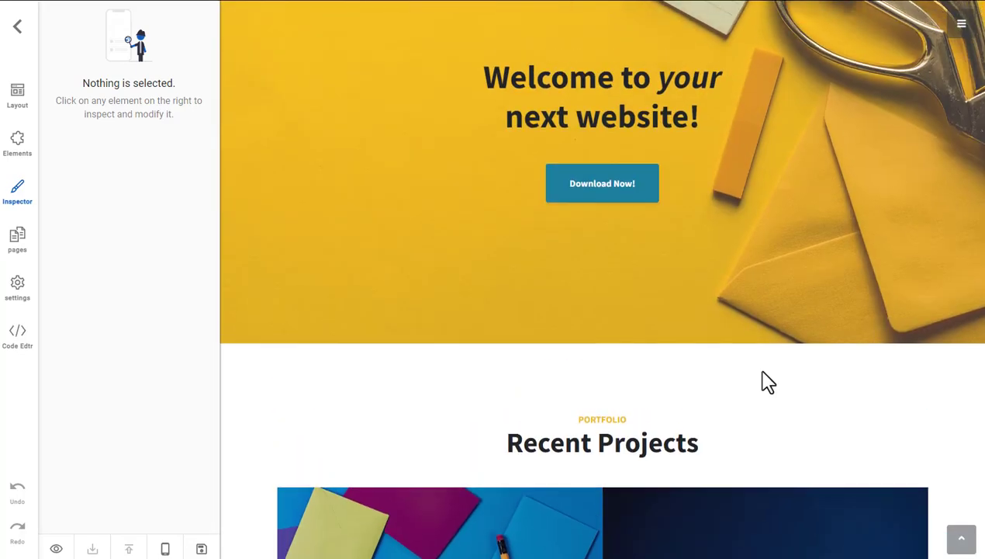
pyautogui.scroll(4, 768, 382)
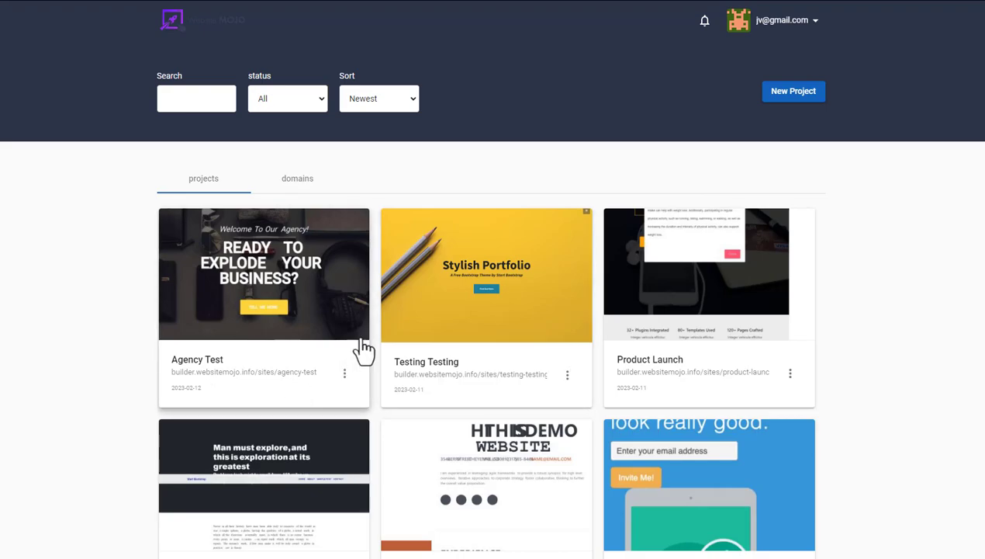
pyautogui.scroll(-4, 388, 357)
pyautogui.scroll(4, 574, 400)
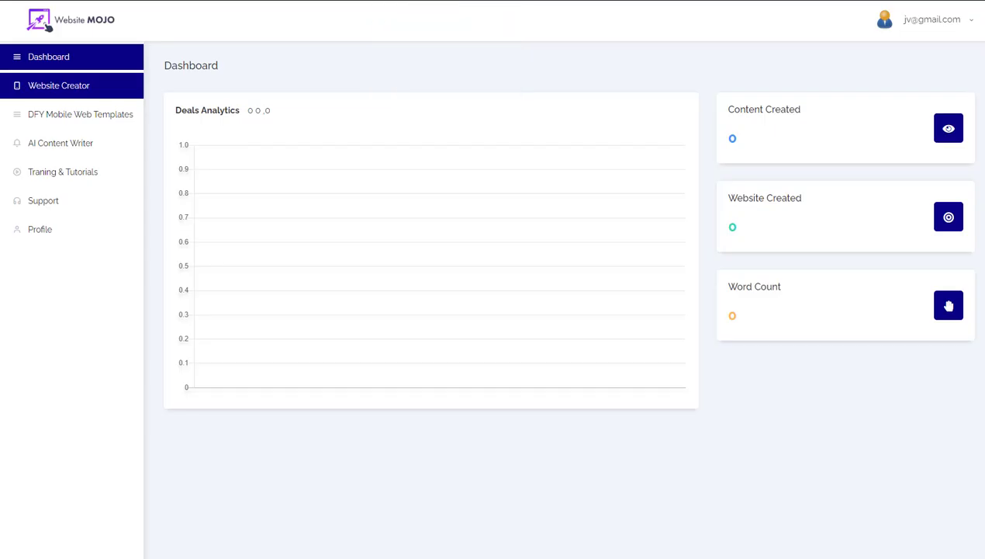
# Step: Preview Mix Web Template (5) in DFY Mobile Web Templates, then close it and browse the grid
pyautogui.click(69, 123)
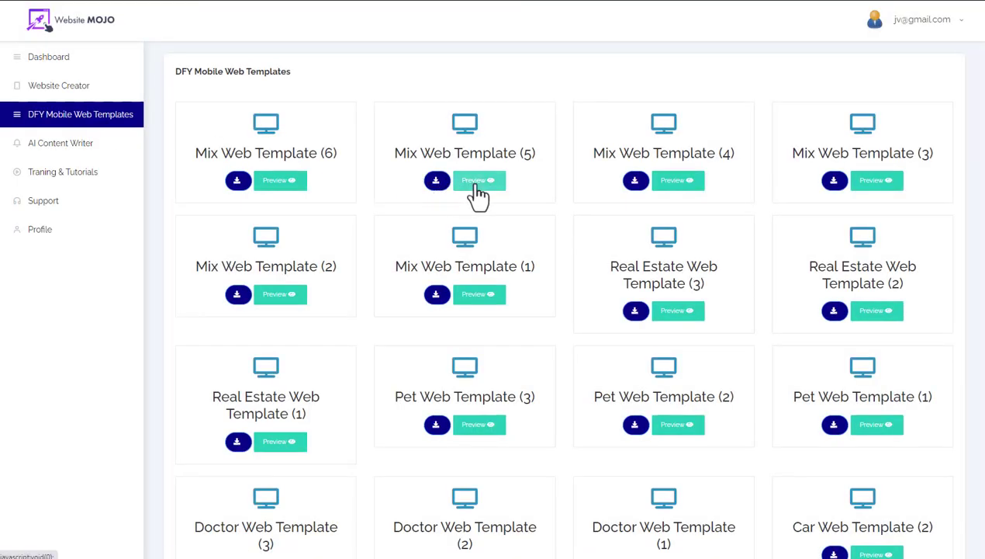
pyautogui.click(475, 183)
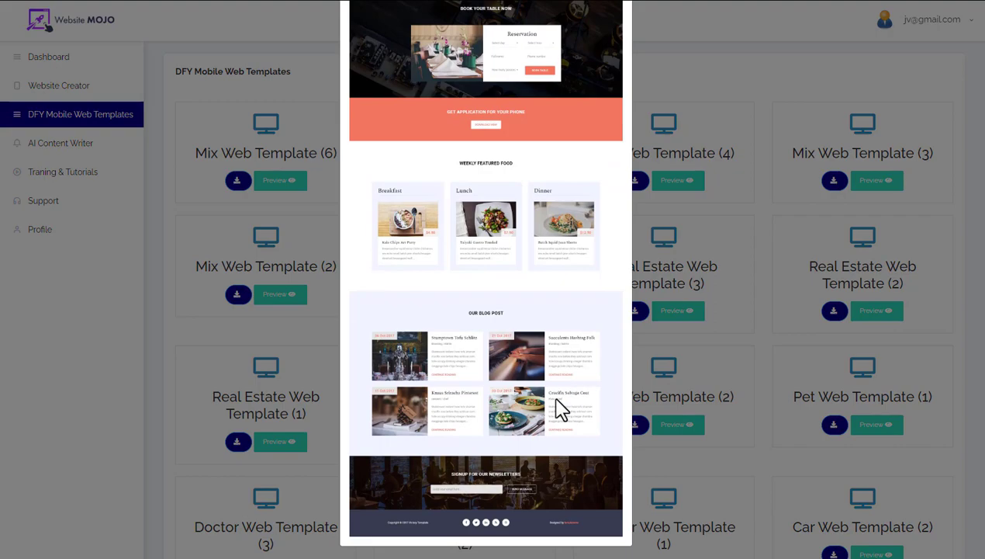
pyautogui.scroll(2, 543, 86)
pyautogui.click(710, 105)
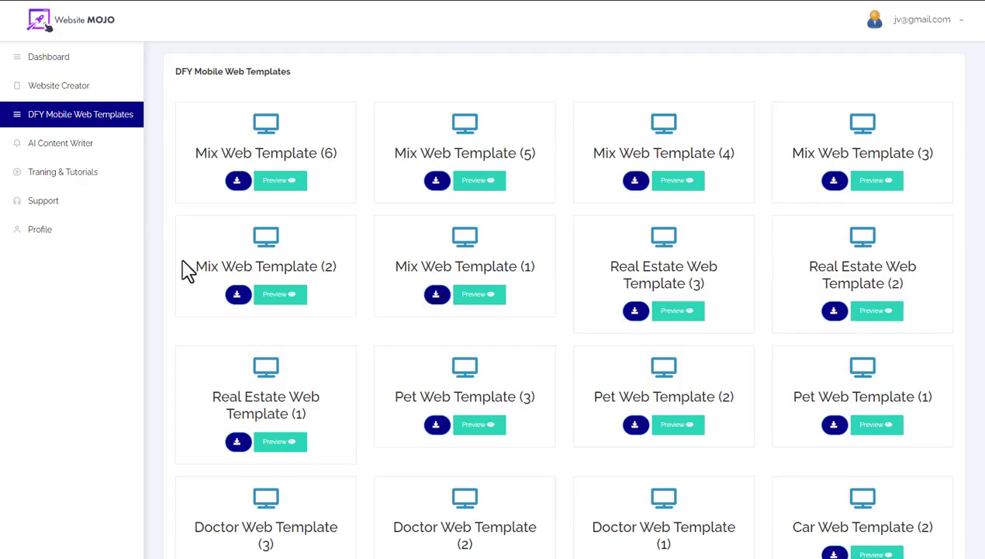
pyautogui.scroll(-3, 829, 303)
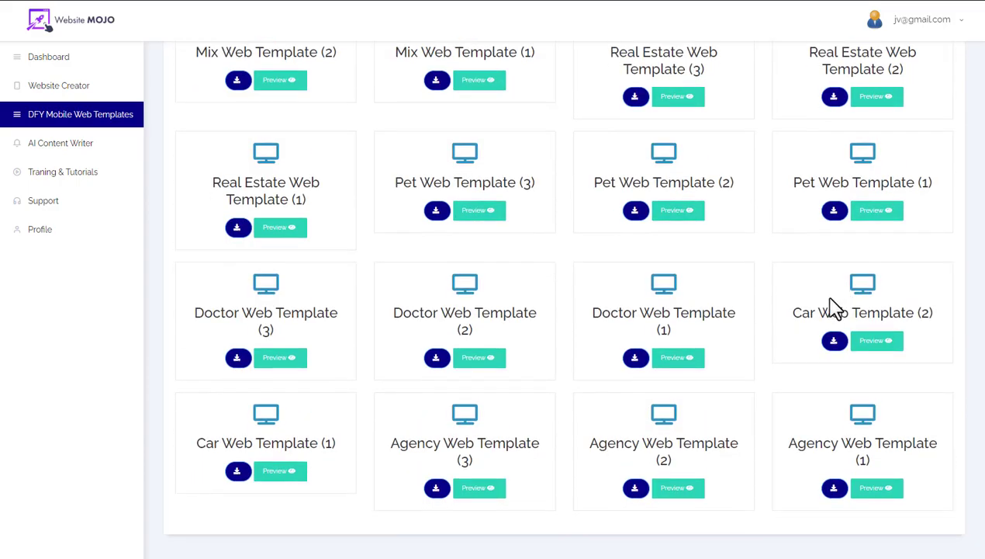
pyautogui.scroll(3, 805, 314)
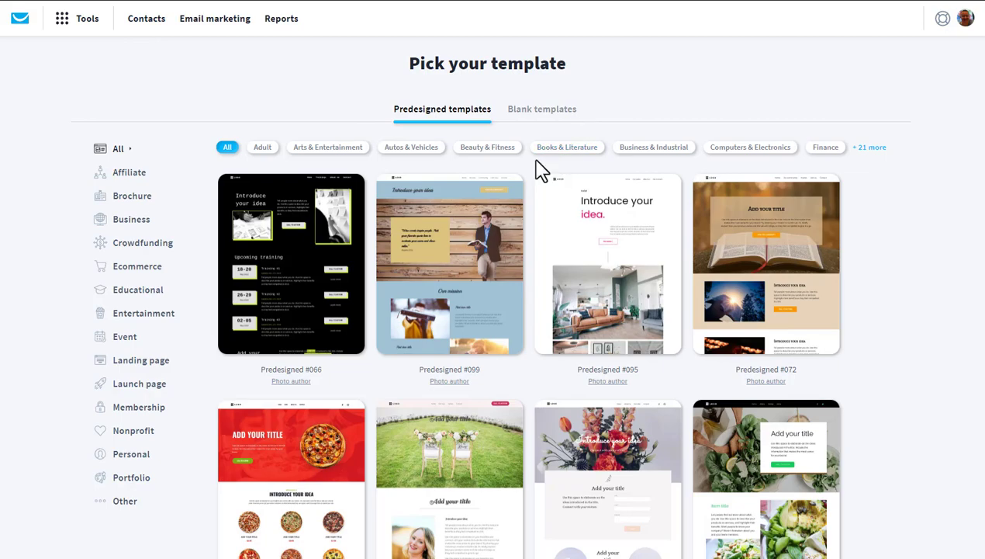
pyautogui.moveTo(525, 198)
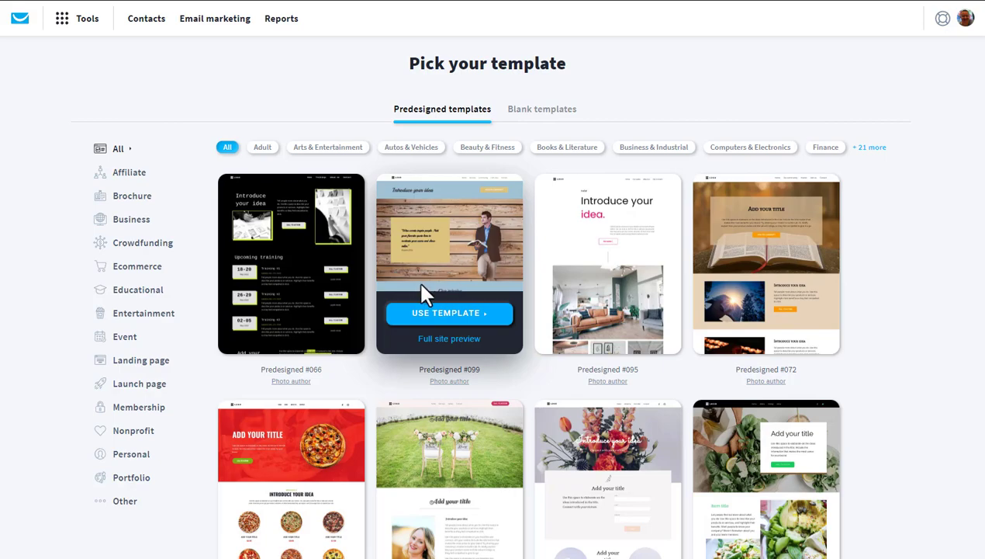
pyautogui.scroll(-3, 729, 276)
pyautogui.scroll(-15, 737, 287)
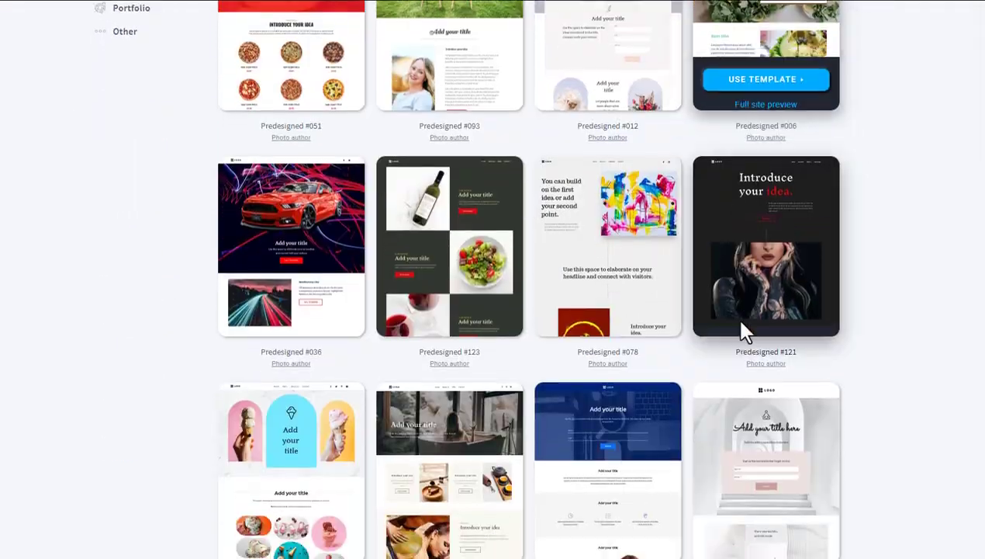
pyautogui.scroll(-16, 741, 341)
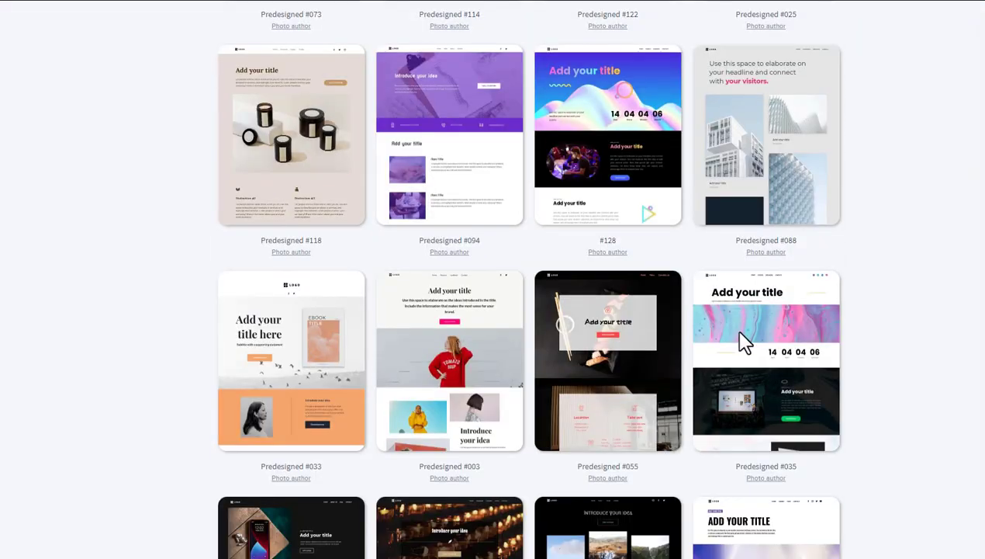
pyautogui.scroll(-1, 734, 331)
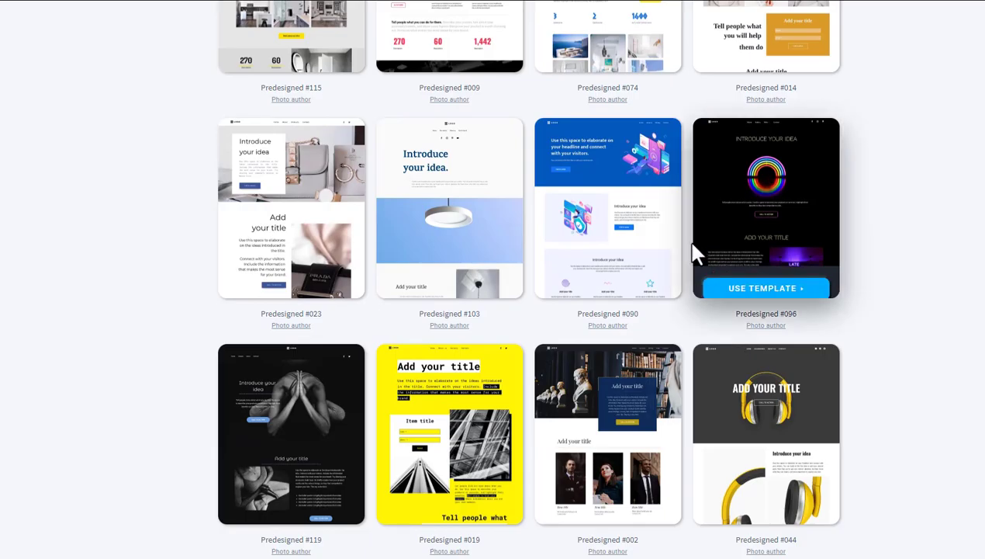
pyautogui.scroll(6, 632, 249)
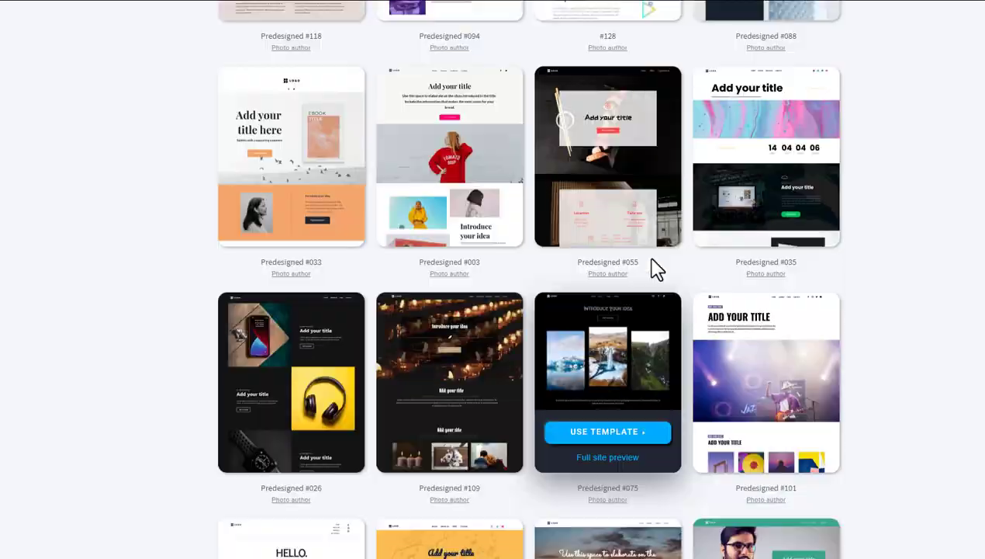
pyautogui.scroll(15, 656, 268)
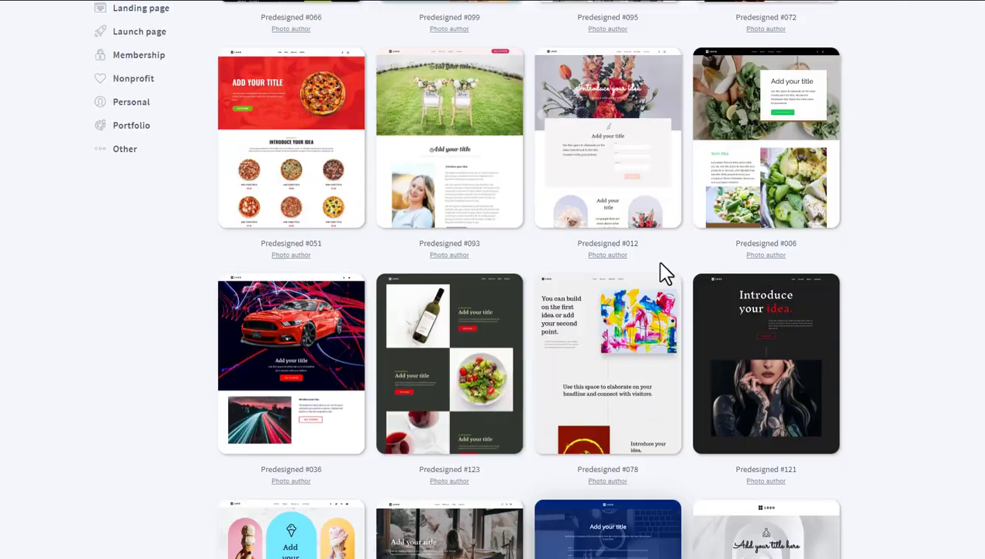
pyautogui.scroll(5, 665, 271)
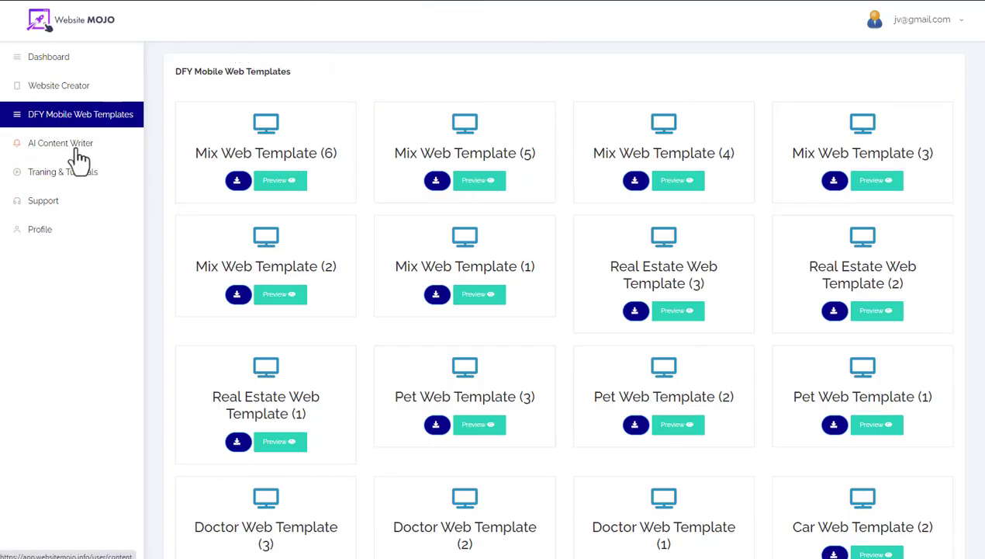
# Step: Save a new AI Content Writer entry titled 'test2' with keywords 'how to start affiliate marketing'
pyautogui.click(65, 154)
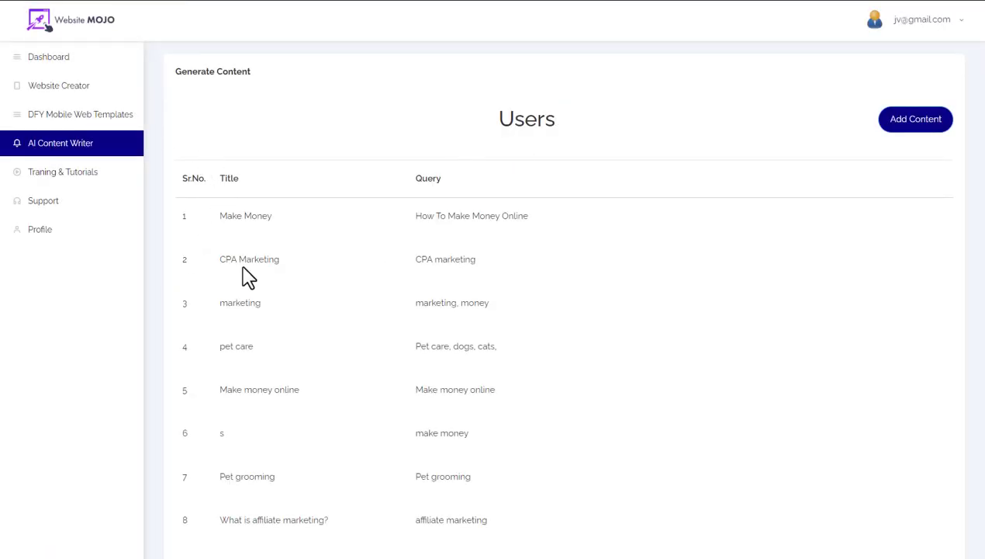
pyautogui.scroll(-3, 303, 334)
pyautogui.scroll(2, 324, 341)
pyautogui.click(923, 123)
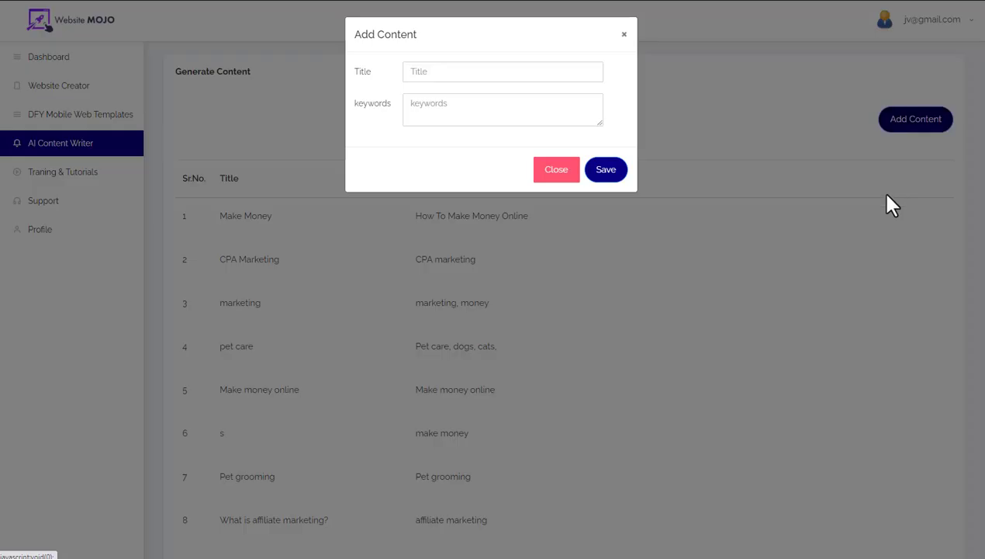
pyautogui.click(459, 77)
pyautogui.write('t')
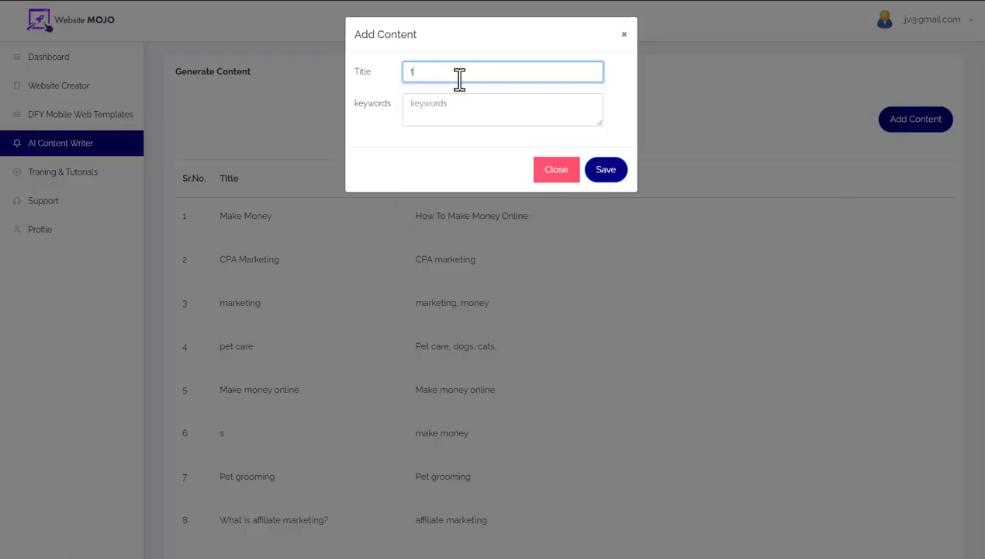
pyautogui.write('est2')
pyautogui.click(443, 105)
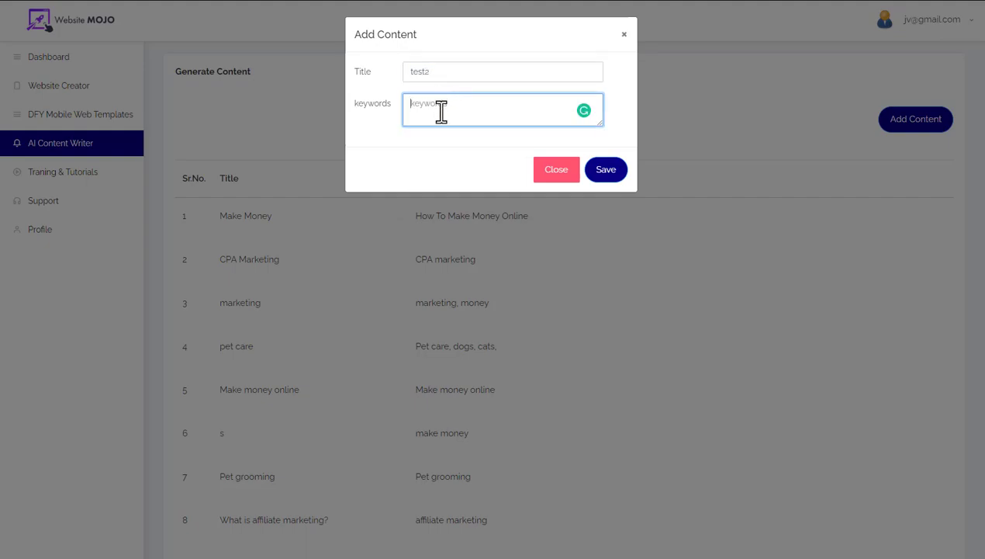
pyautogui.write('how to start affiliate marketingn')
pyautogui.click(603, 171)
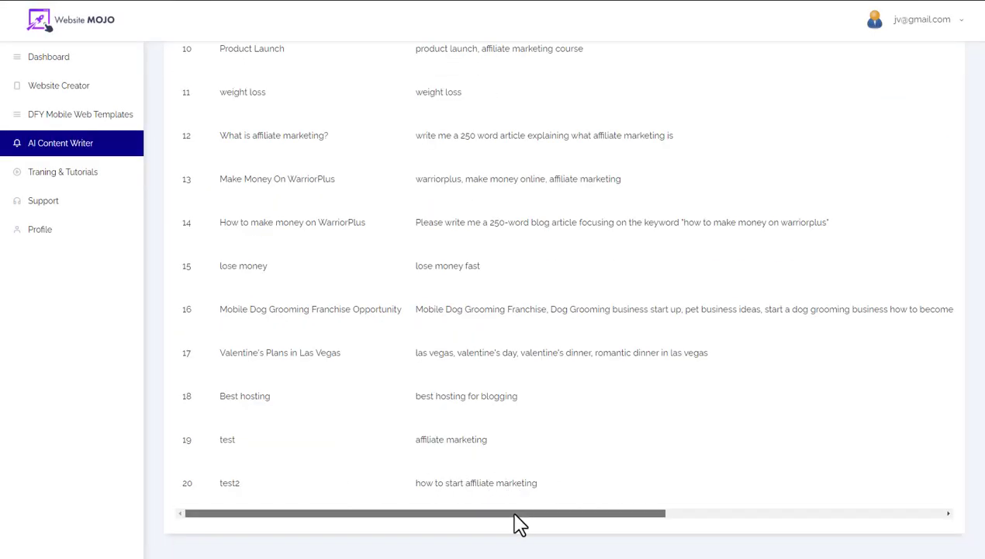
# Step: View and select test2's generated article, then download it as test.txt and open the file
pyautogui.moveTo(513, 514); pyautogui.dragTo(836, 544)
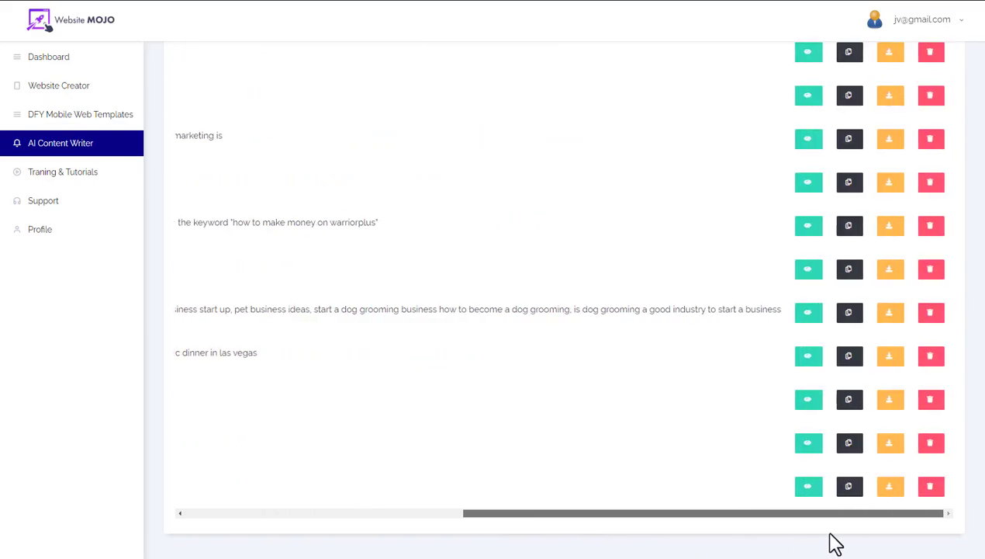
pyautogui.click(808, 487)
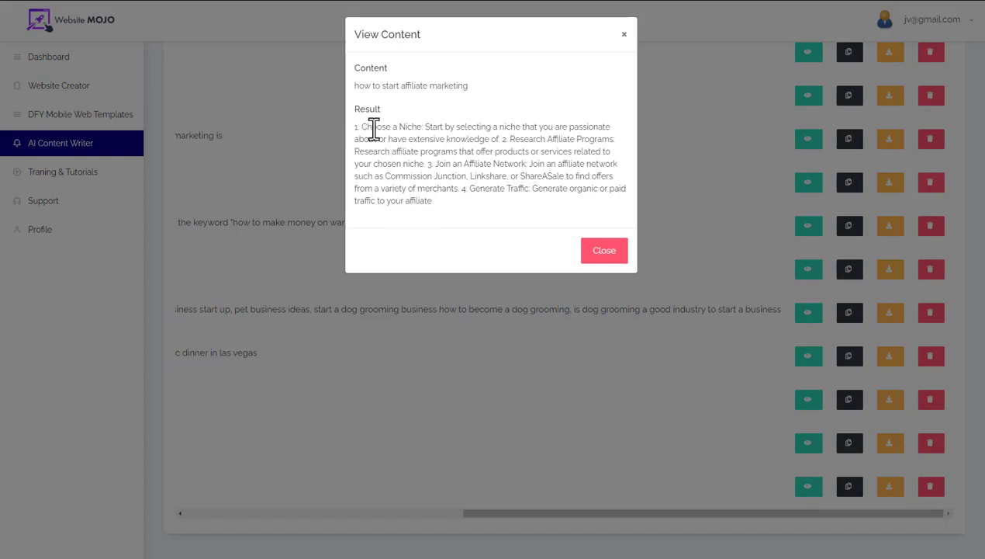
pyautogui.tripleClick(434, 178)
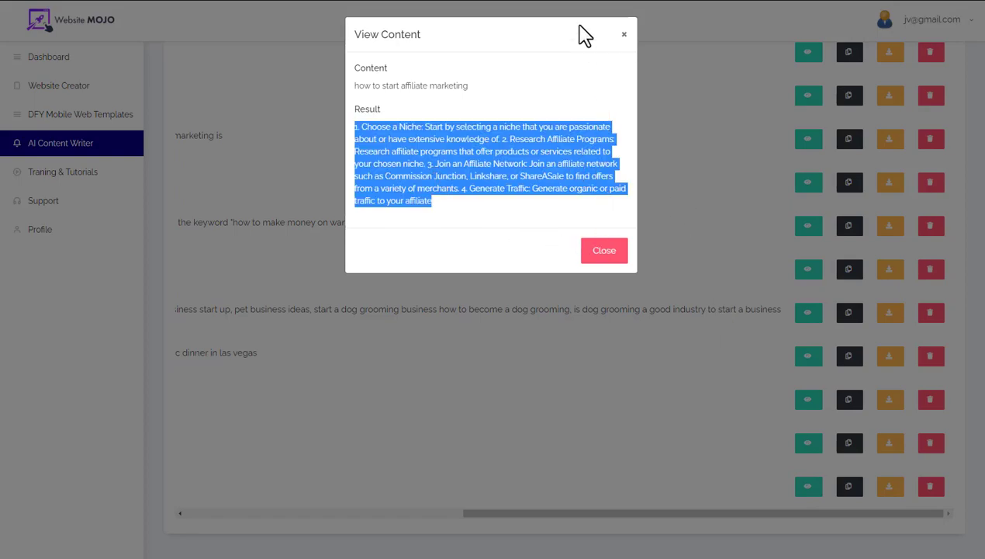
pyautogui.click(623, 35)
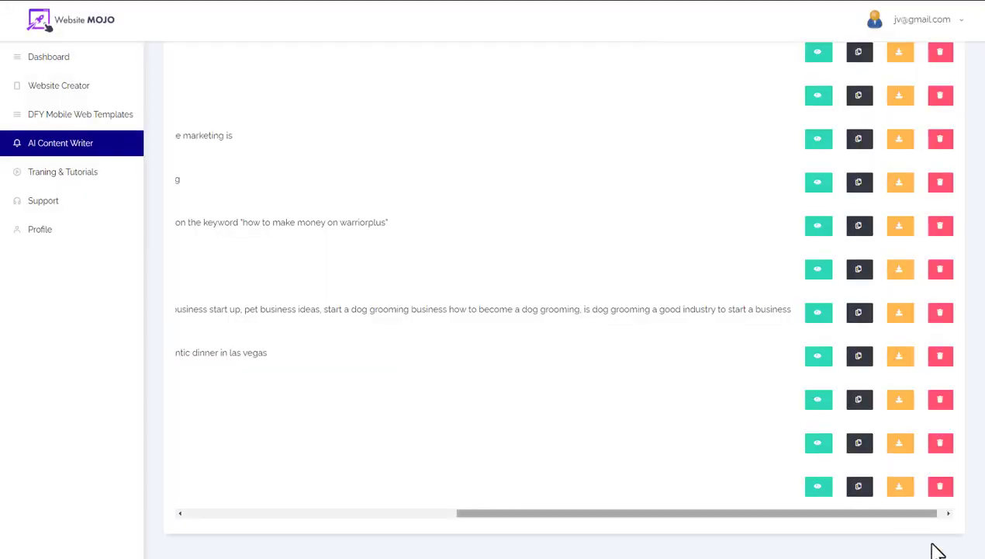
pyautogui.click(901, 487)
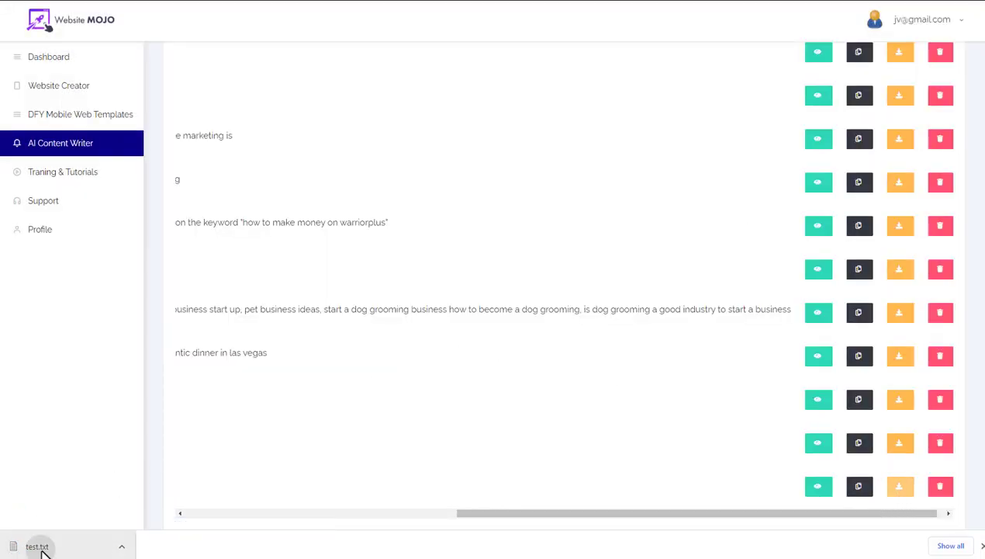
pyautogui.click(43, 547)
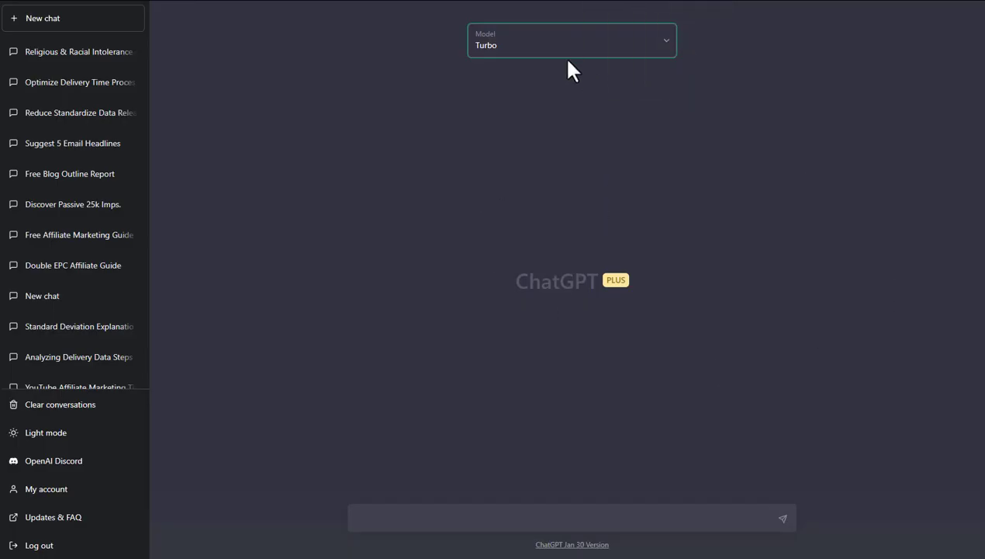
# Step: Send ChatGPT the prompt 'write an article how to start affiliate marketing' and review its answer
pyautogui.click(415, 515)
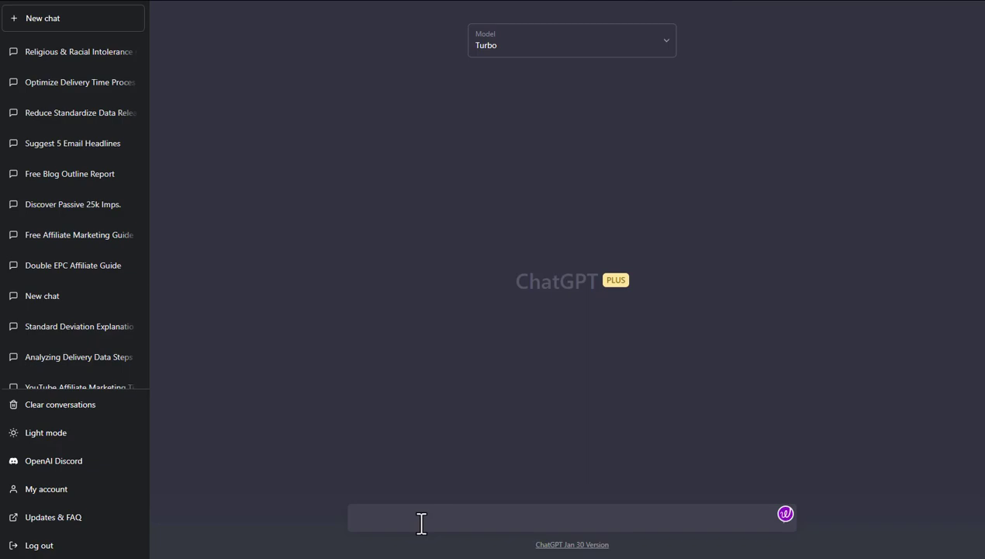
pyautogui.write('write an article how to start affiliate marketing')
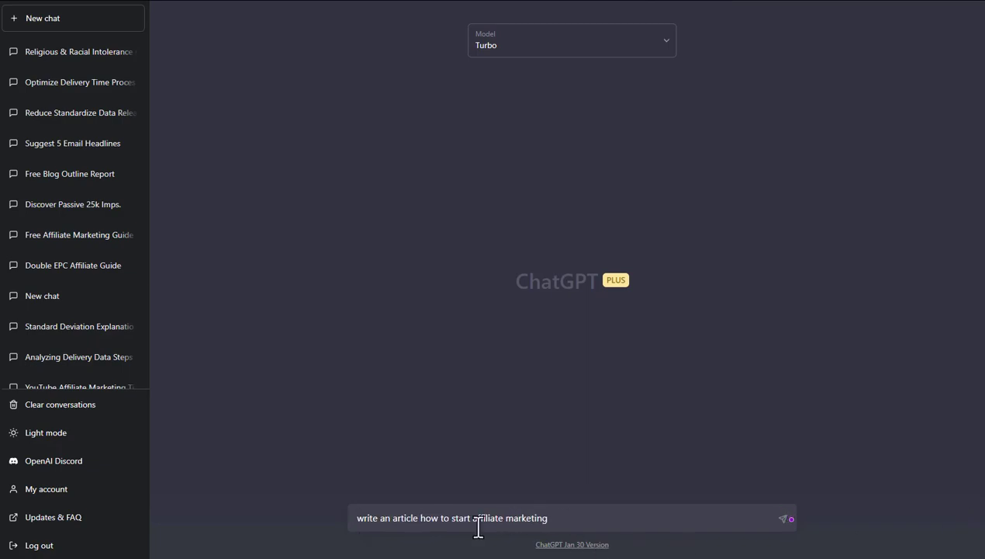
pyautogui.click(783, 518)
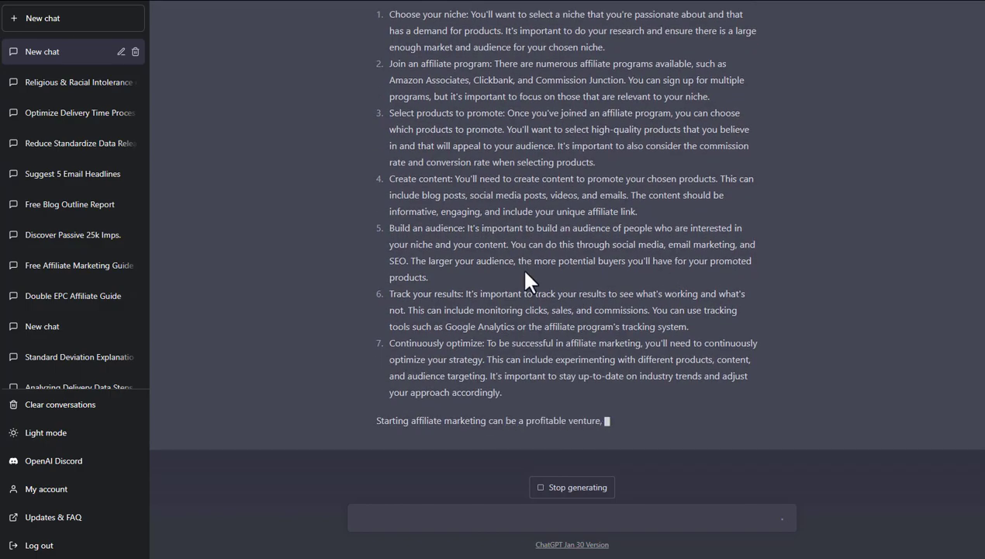
pyautogui.scroll(3, 574, 318)
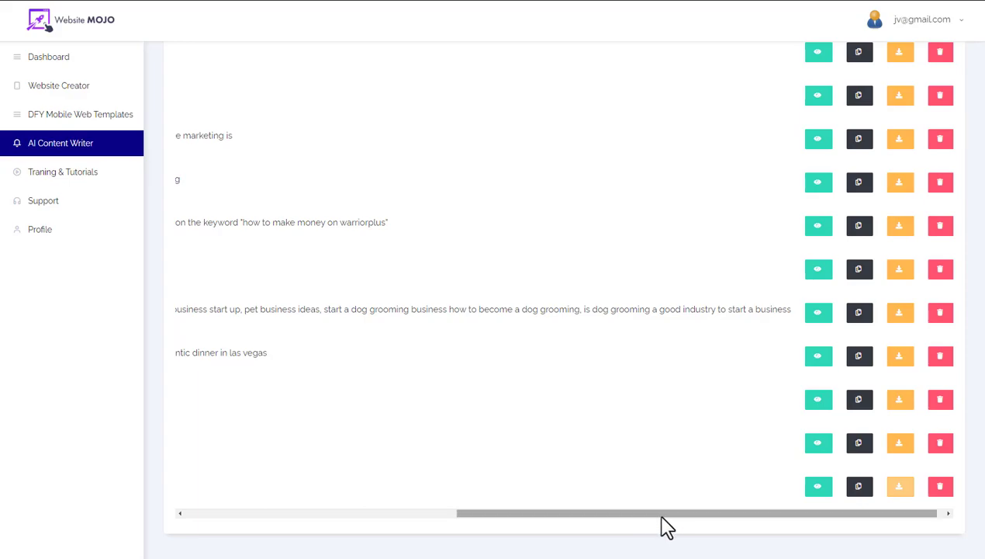
pyautogui.moveTo(662, 519); pyautogui.dragTo(412, 525)
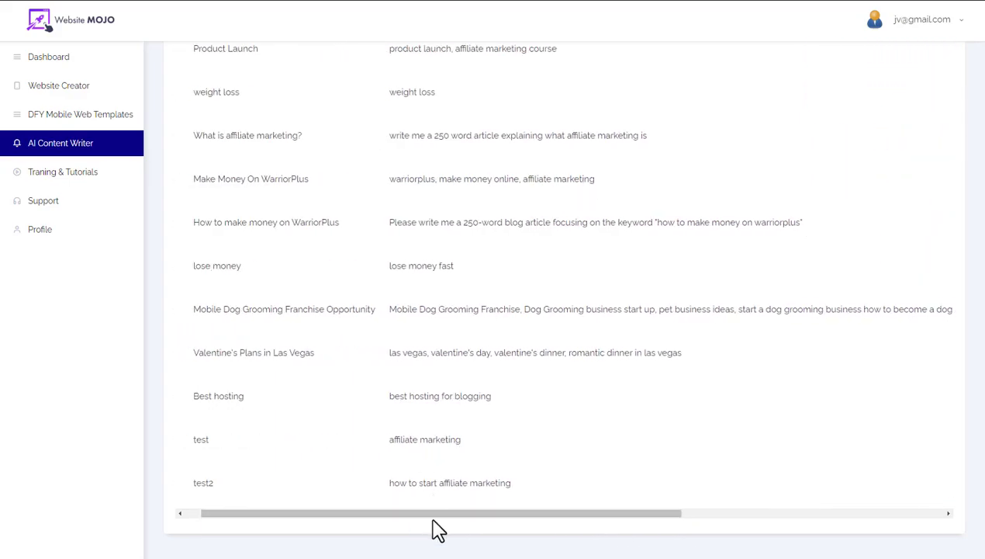
pyautogui.moveTo(479, 528); pyautogui.dragTo(725, 521)
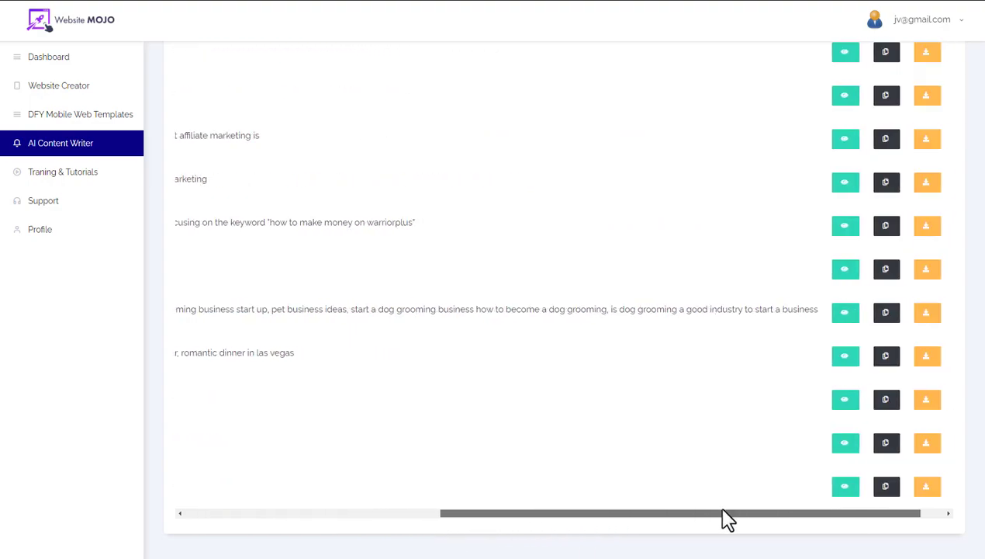
pyautogui.click(838, 183)
pyautogui.moveTo(453, 205); pyautogui.dragTo(339, 142)
pyautogui.click(339, 142)
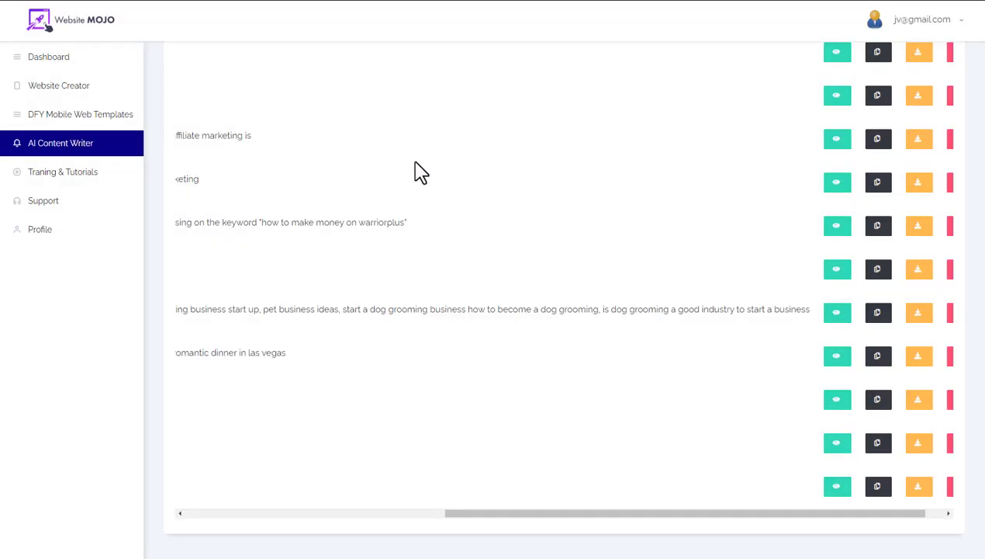
pyautogui.moveTo(555, 514); pyautogui.dragTo(145, 461)
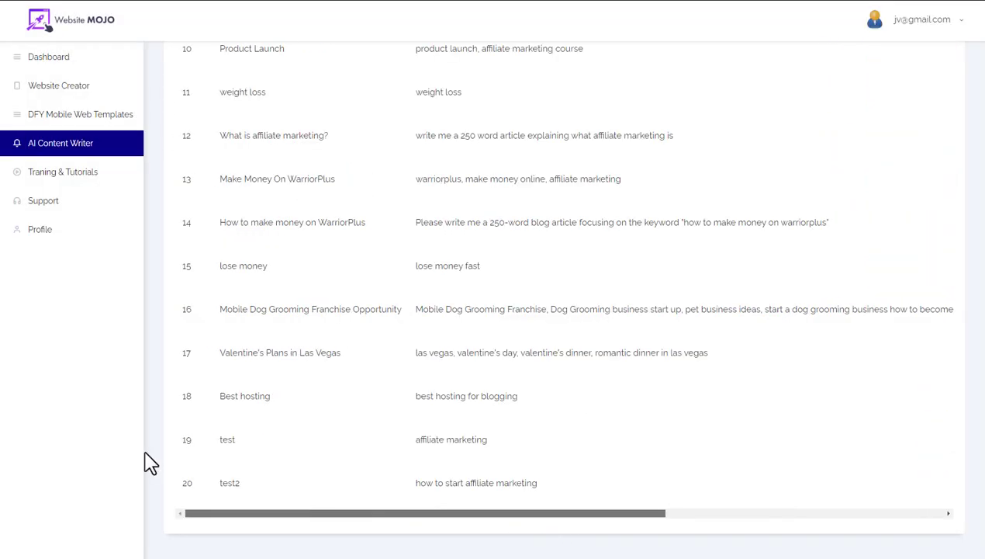
pyautogui.scroll(2, 460, 261)
pyautogui.scroll(5, 459, 262)
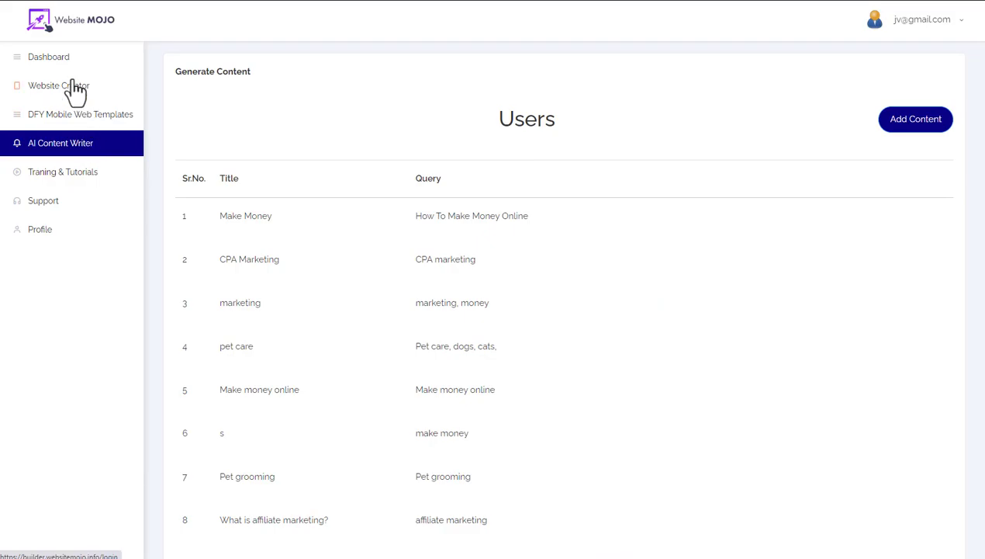
# Step: Open Training & Tutorials and scroll through its overview and how-to videos
pyautogui.click(73, 177)
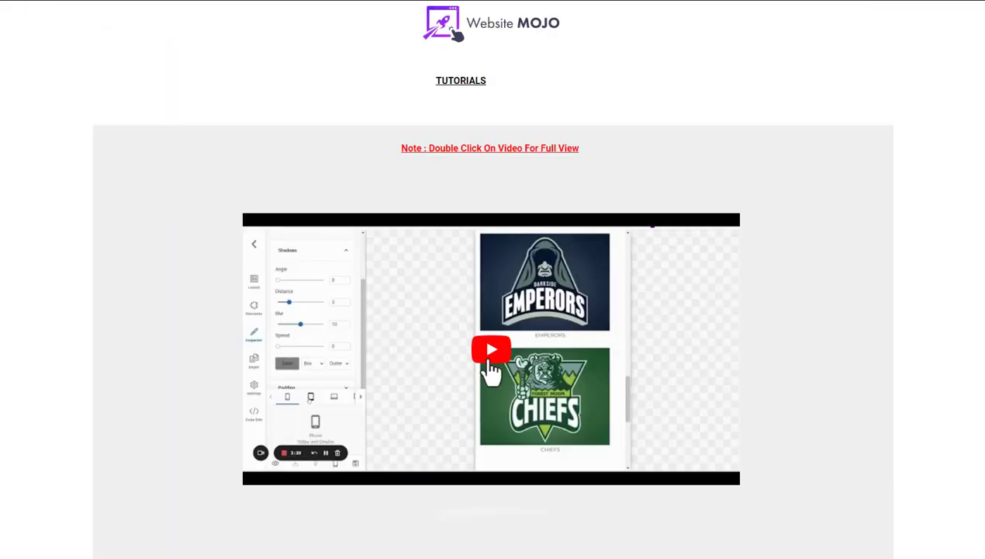
pyautogui.scroll(-10, 490, 369)
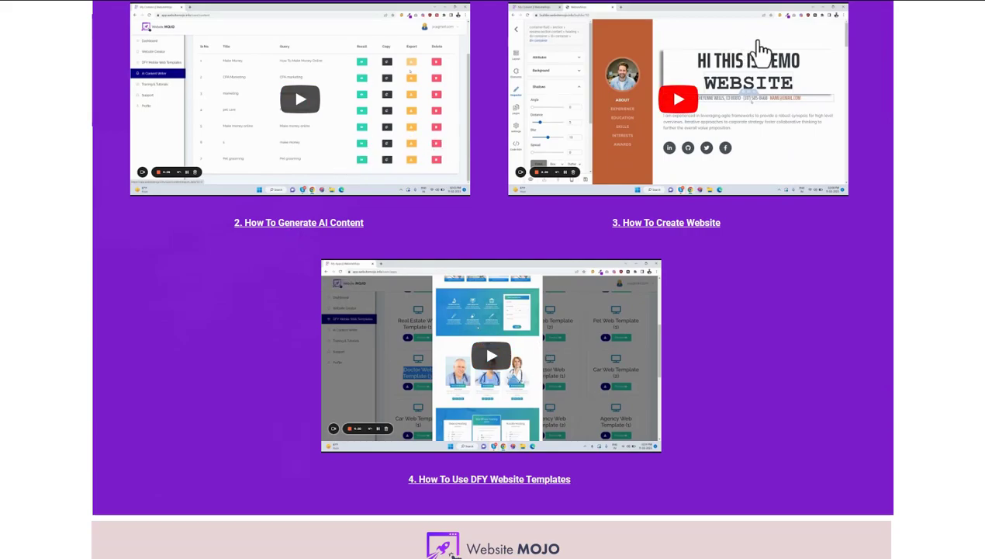
pyautogui.scroll(2, 433, 208)
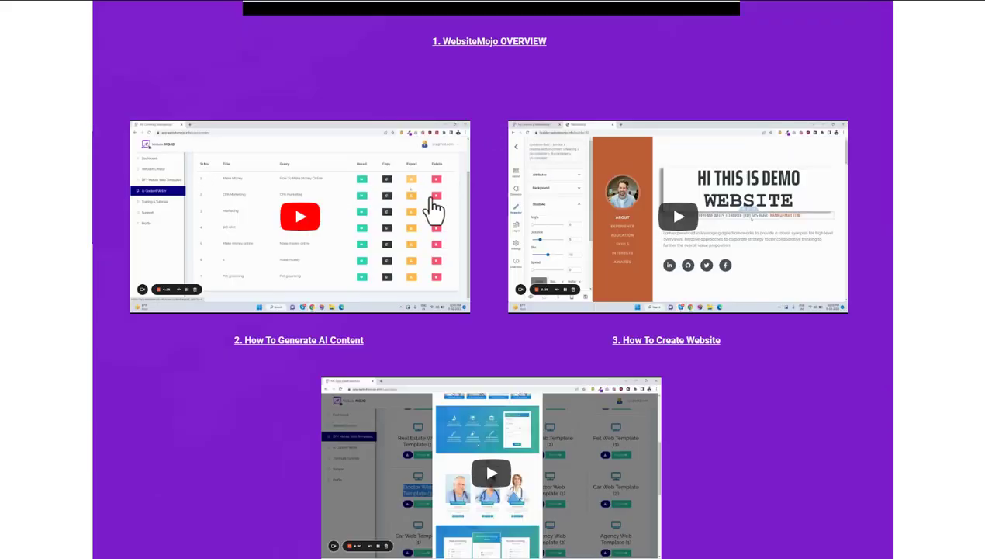
pyautogui.scroll(-2, 480, 314)
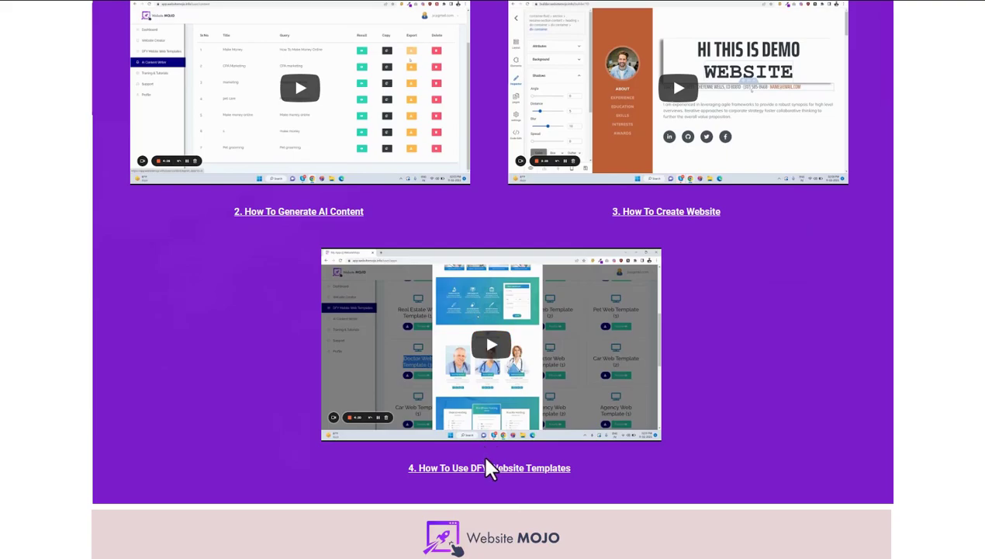
pyautogui.scroll(8, 484, 345)
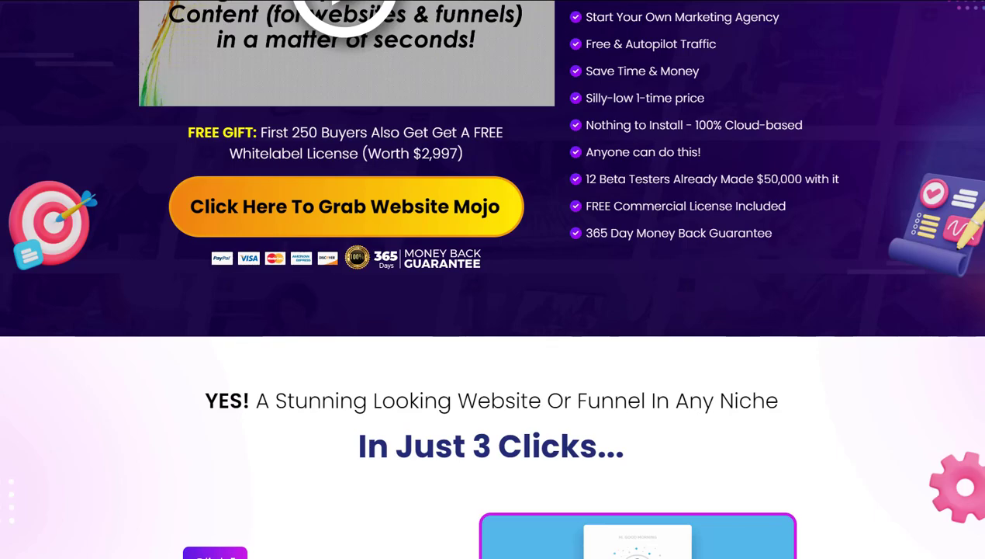
pyautogui.scroll(-15, 493, 279)
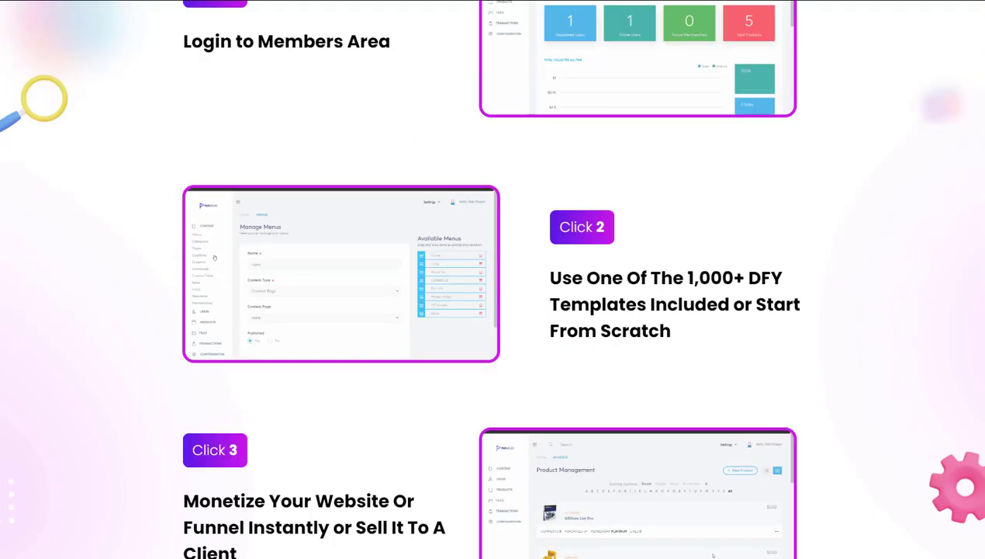
pyautogui.scroll(3, 982, 66)
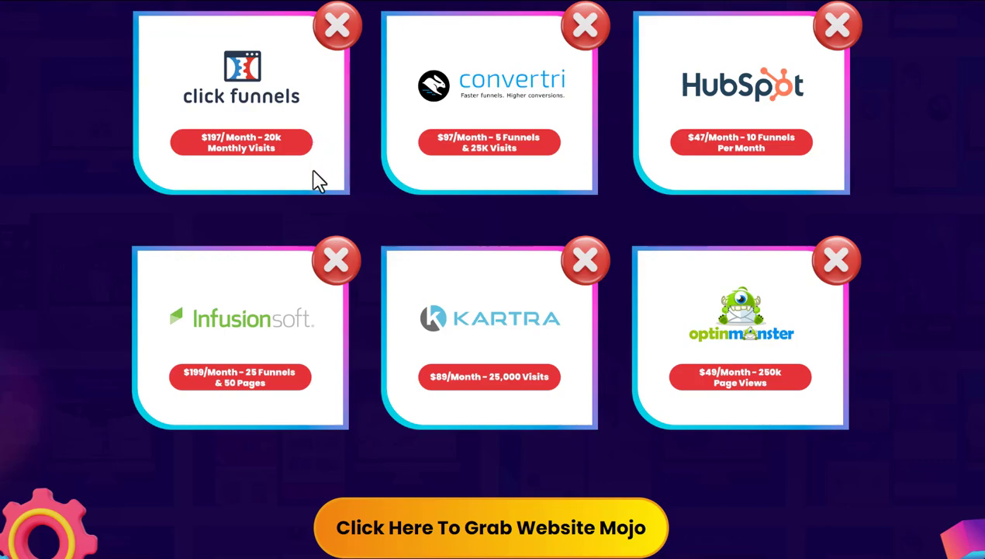
pyautogui.scroll(1, 844, 113)
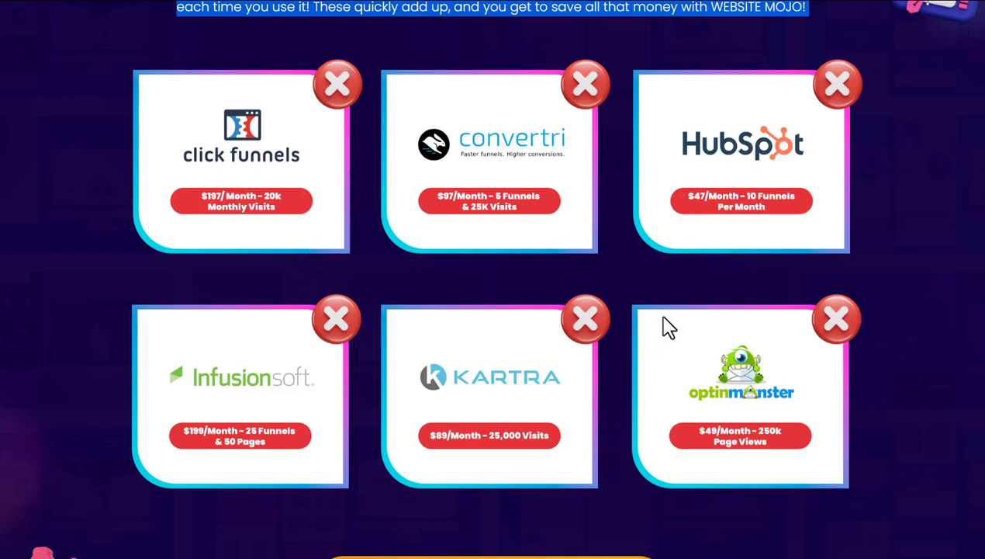
pyautogui.scroll(-2, 664, 326)
pyautogui.scroll(1, 862, 373)
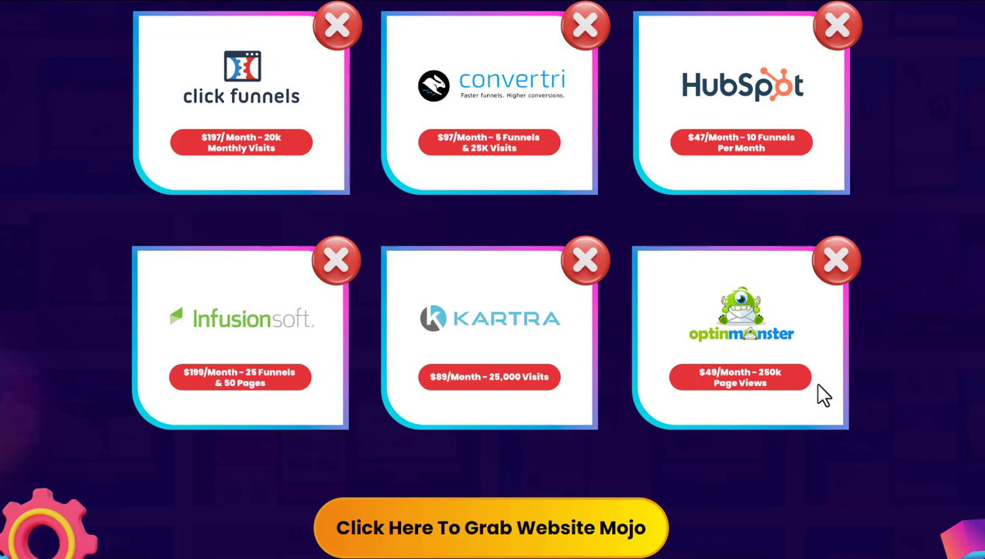
pyautogui.scroll(-2, 862, 431)
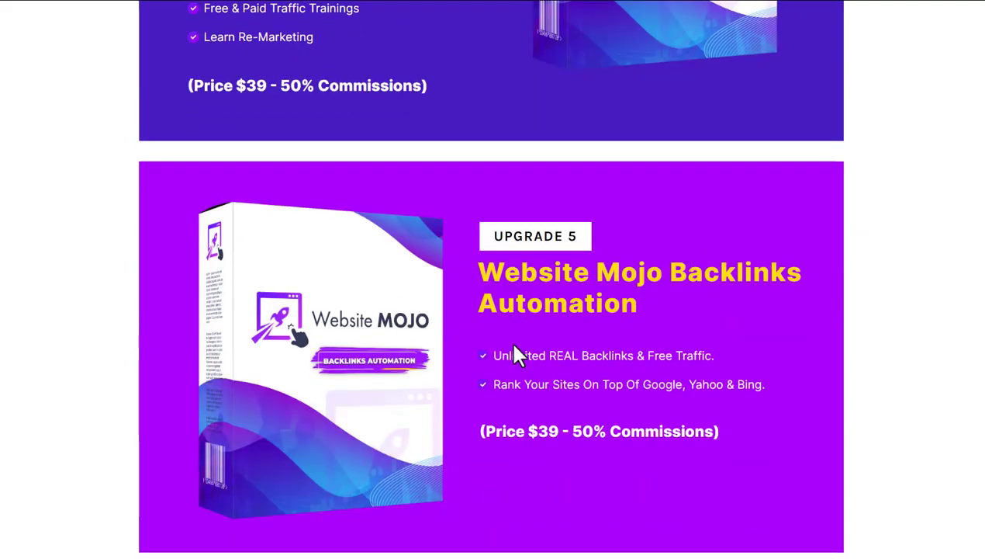
pyautogui.scroll(-2, 514, 346)
pyautogui.scroll(-2, 557, 330)
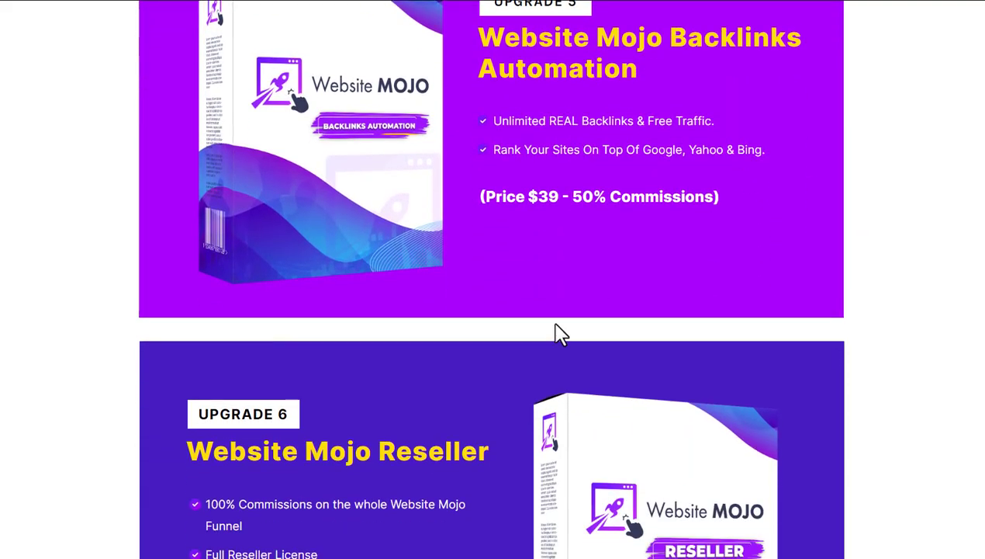
pyautogui.scroll(-2, 557, 334)
pyautogui.scroll(2, 623, 191)
pyautogui.scroll(2, 655, 154)
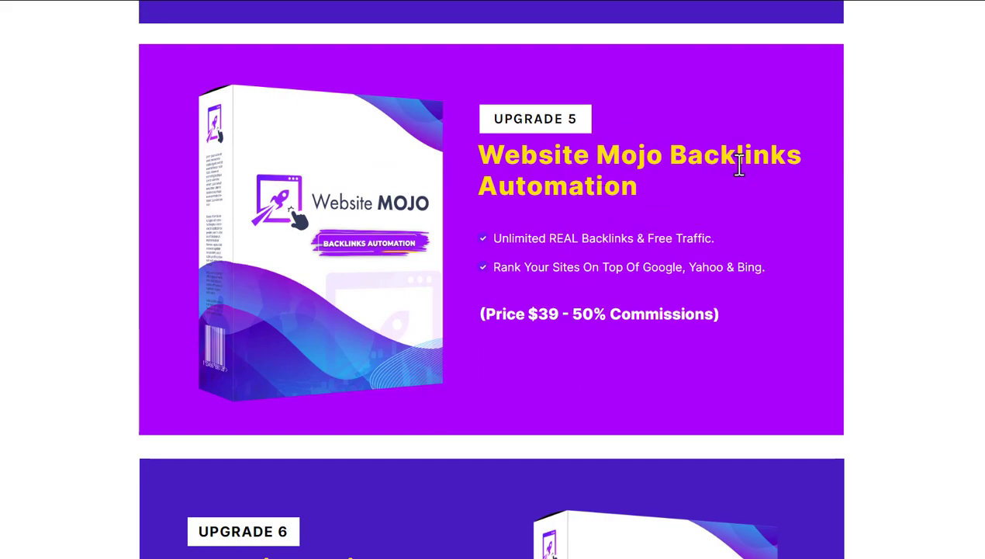
pyautogui.scroll(-5, 690, 213)
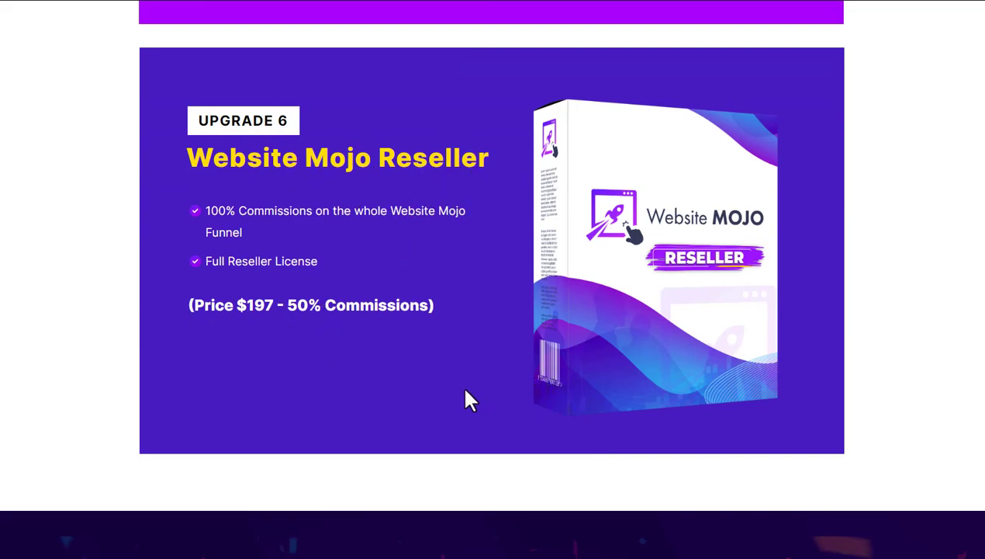
pyautogui.scroll(5, 443, 330)
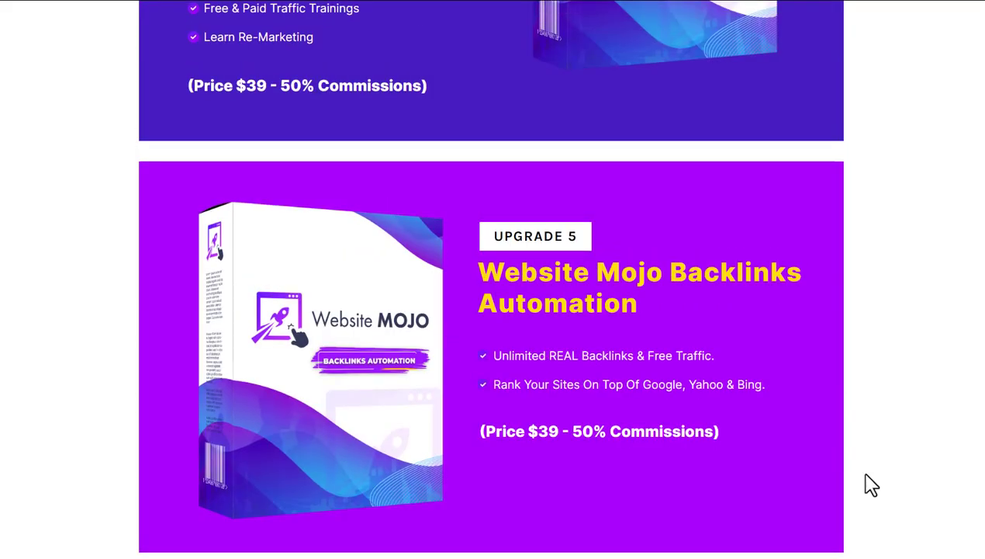